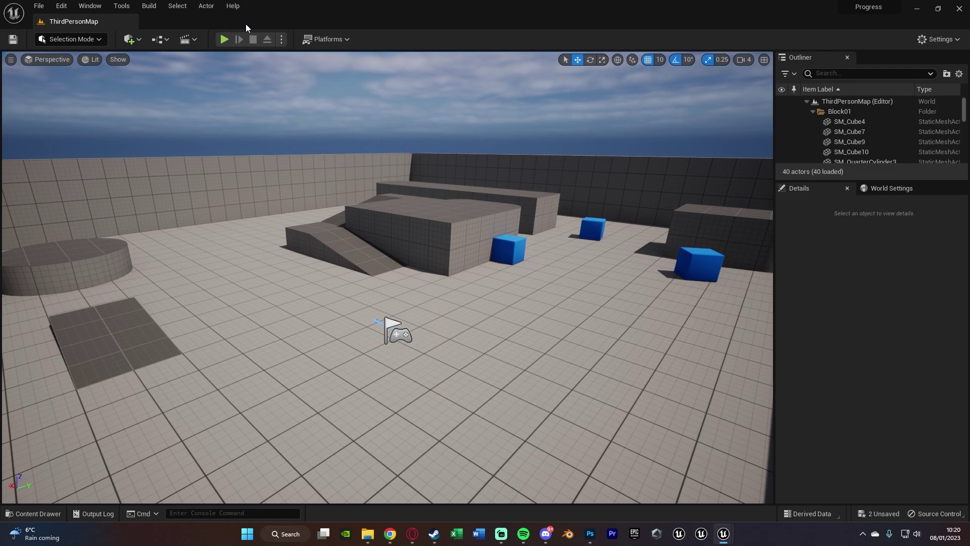
Step: Play the level full screen to examine the health bar and the heart-shaped progress bar in game
{"action": "left_click", "coordinate": [225, 38]}
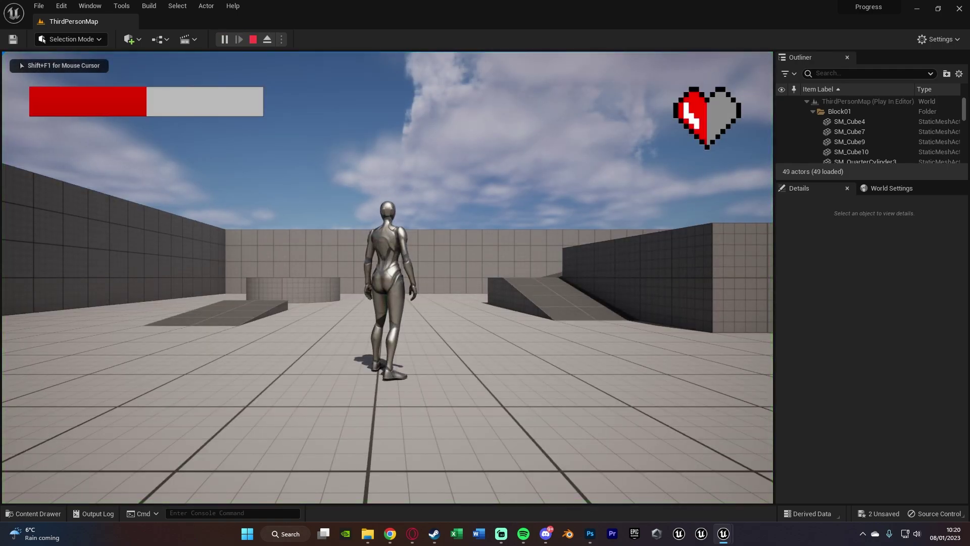
{"action": "key", "text": "F11"}
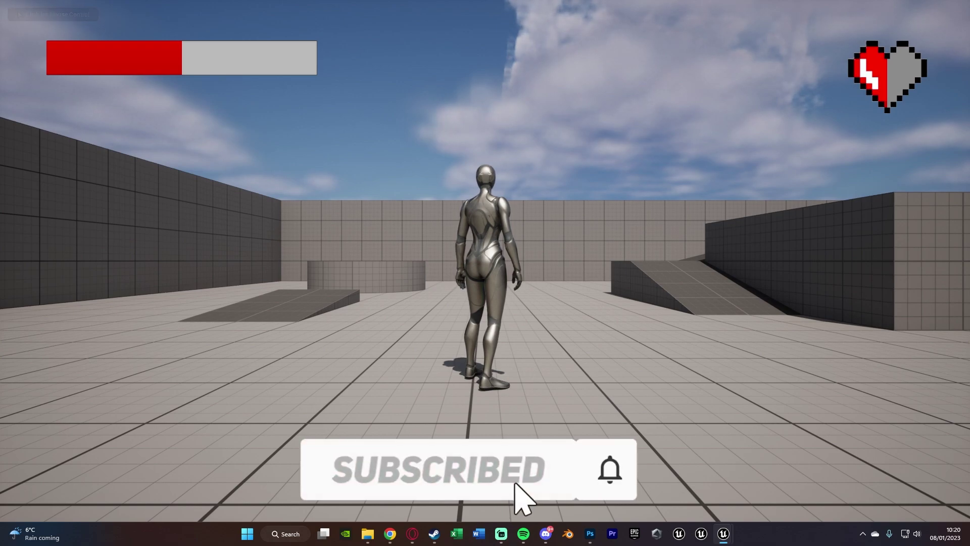
{"action": "left_click", "coordinate": [485, 273]}
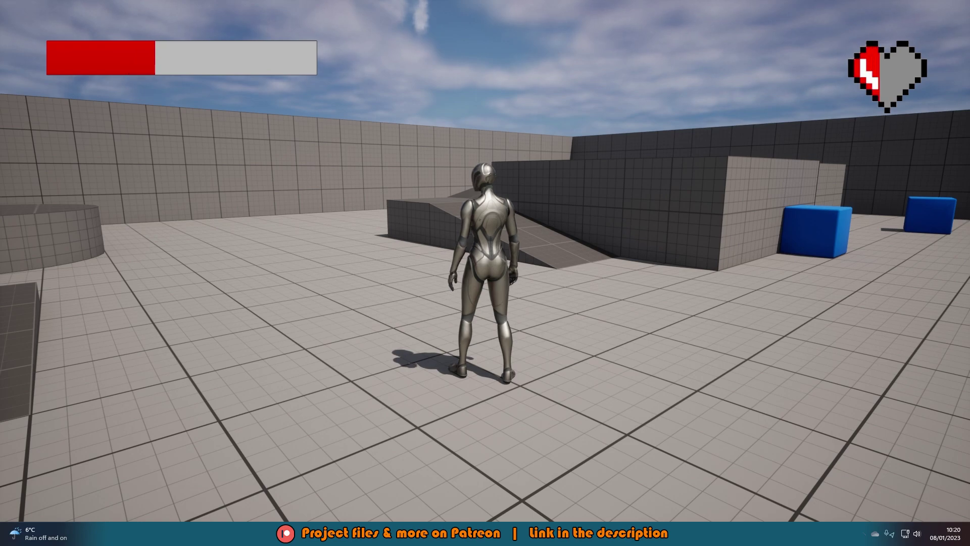
{"action": "key", "text": "Escape"}
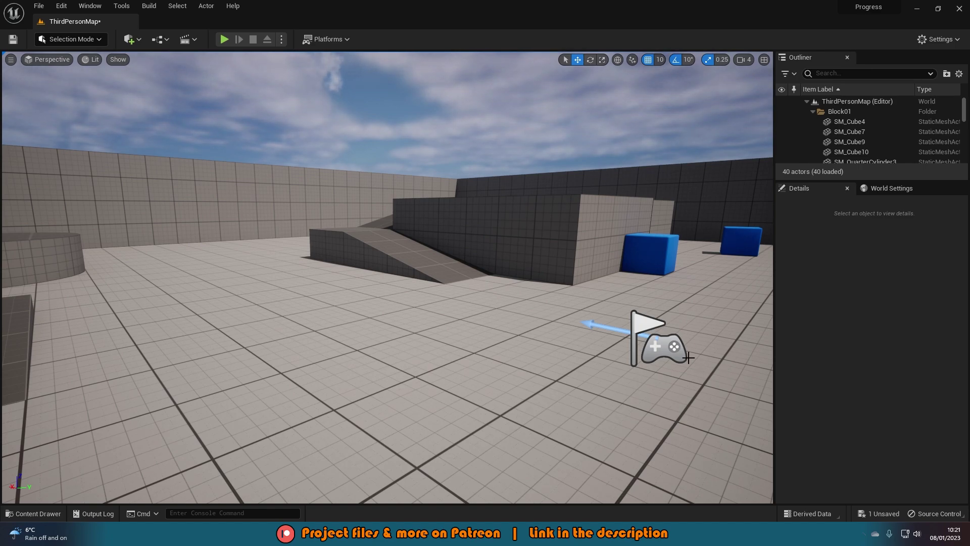
Step: Switch to Photoshop and examine the grey and red versions of the pixel heart, clearing the active selection
{"action": "left_click", "coordinate": [588, 533]}
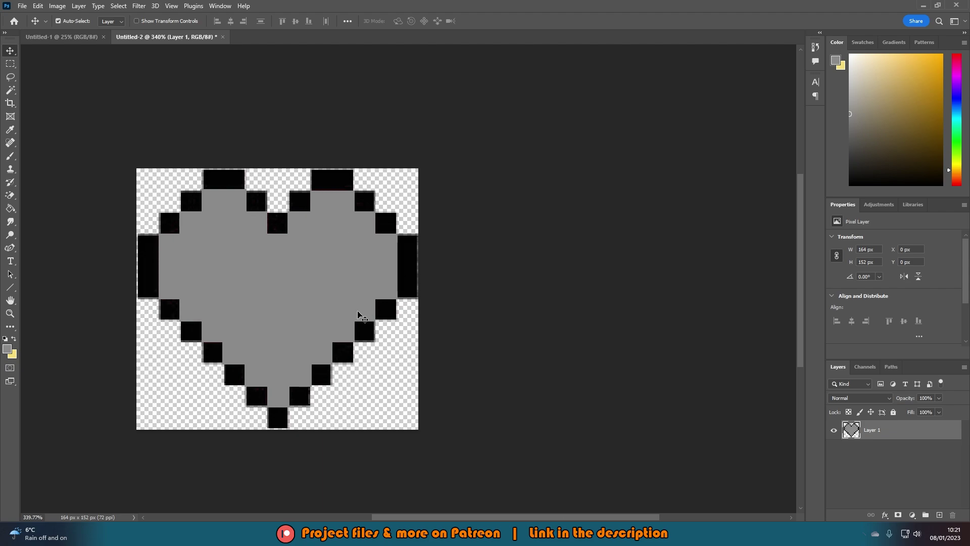
{"action": "left_click_drag", "start_coordinate": [334, 315], "coordinate": [396, 292]}
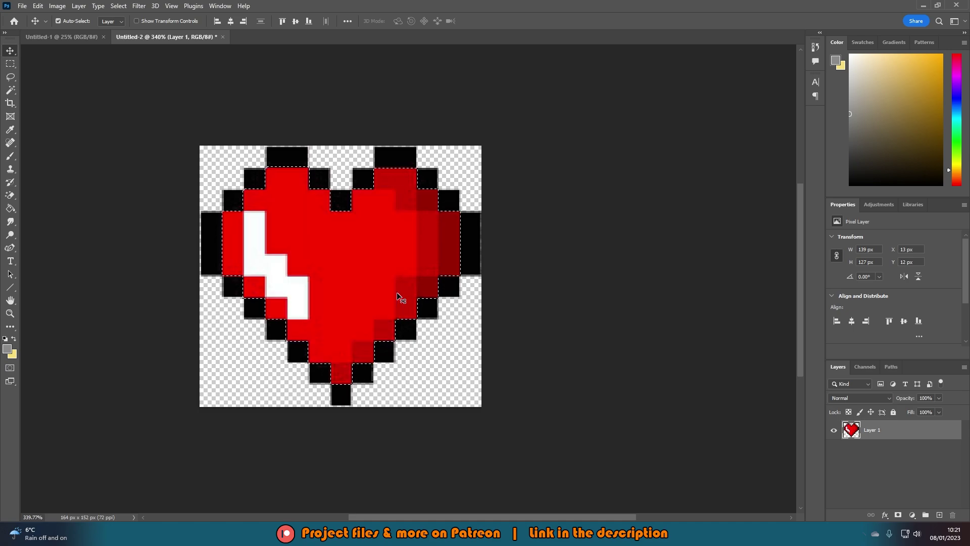
{"action": "key", "text": "m"}
{"action": "right_click", "coordinate": [362, 283]}
{"action": "left_click", "coordinate": [374, 289]}
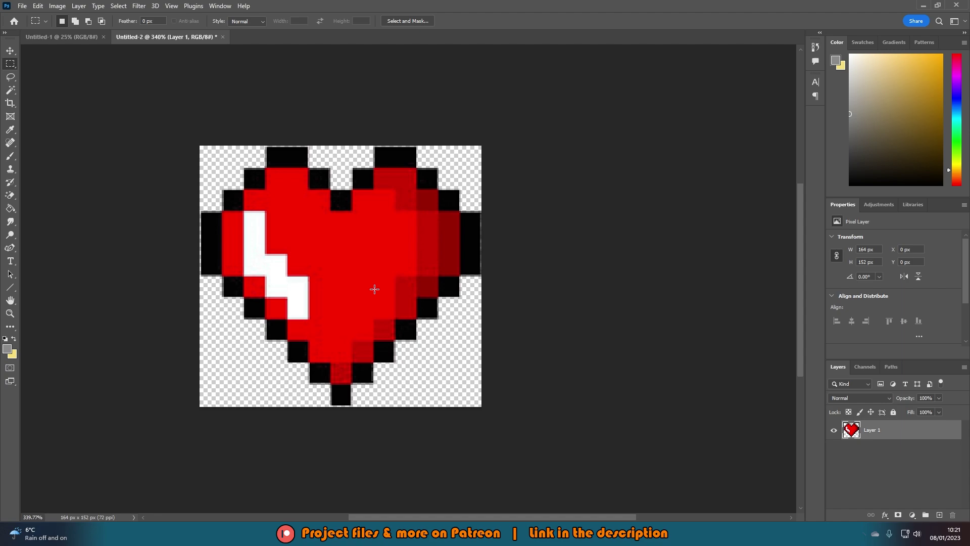
Step: Switch back to Unreal Engine and import the Heart_Empty and Heart_Fill images into the Content folder
{"action": "left_click", "coordinate": [666, 532]}
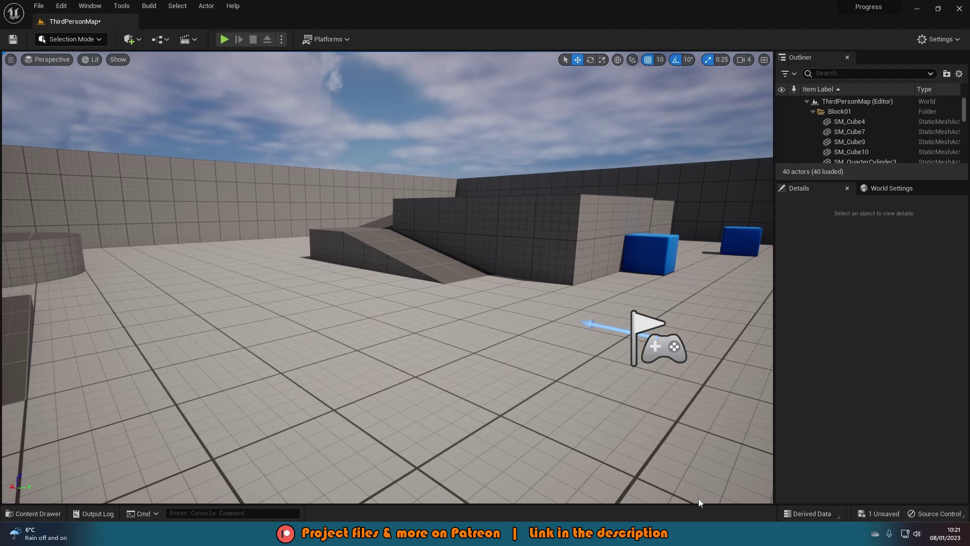
{"action": "right_click_drag", "start_coordinate": [432, 346], "coordinate": [430, 345]}
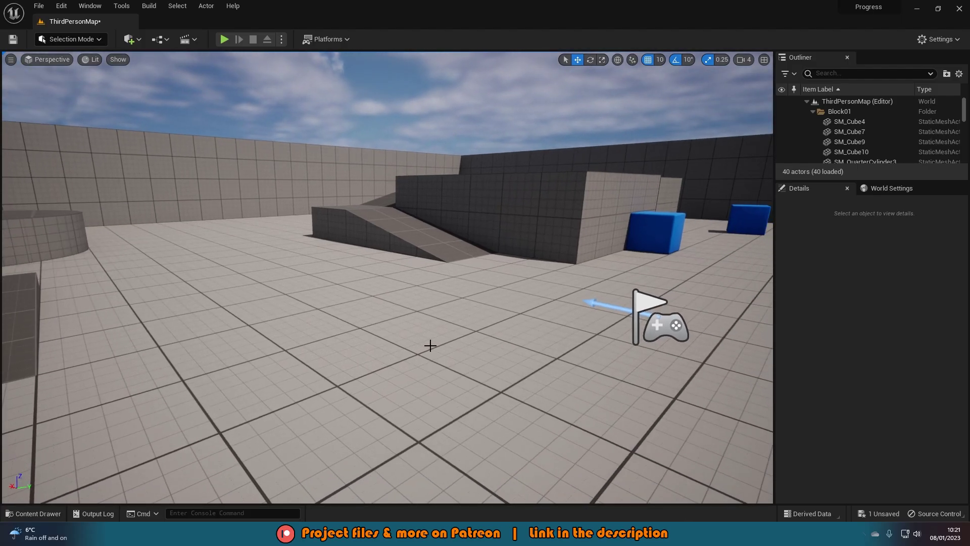
{"action": "key", "text": "ctrl+space"}
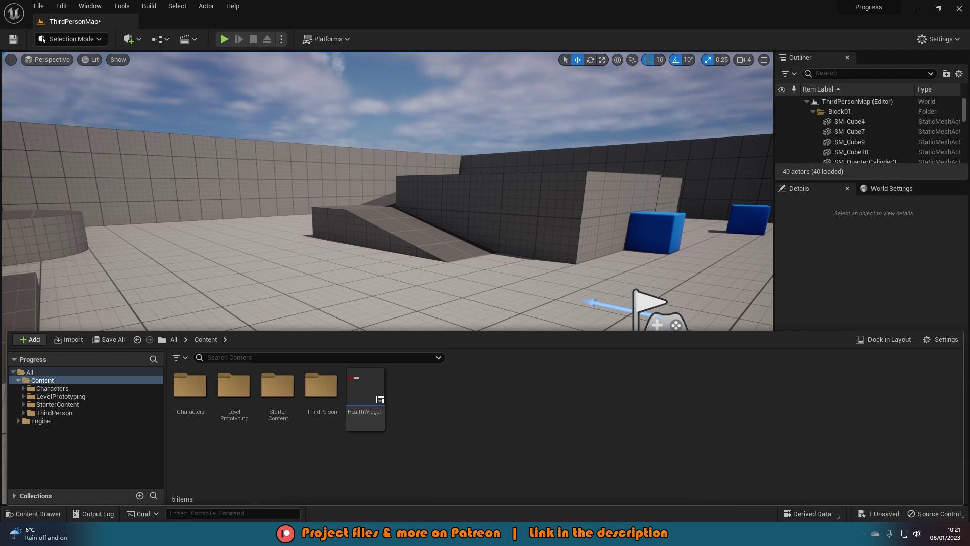
{"action": "left_click_drag", "start_coordinate": [267, 413], "coordinate": [501, 433]}
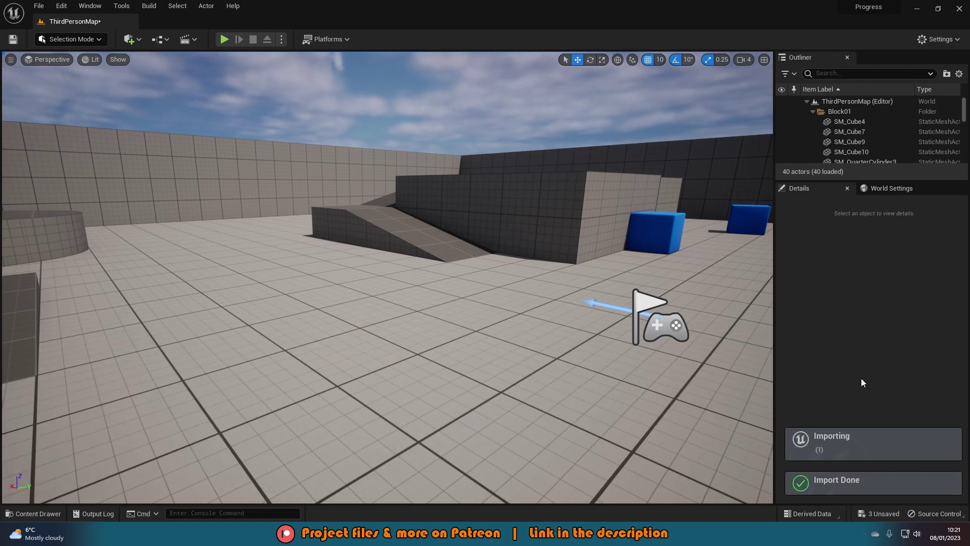
Step: Open the Heart_Empty and Heart_Fill textures and compare their images and dimensions
{"action": "right_click_drag", "start_coordinate": [403, 284], "coordinate": [391, 261]}
{"action": "key", "text": "ctrl+space"}
{"action": "left_click", "coordinate": [420, 401]}
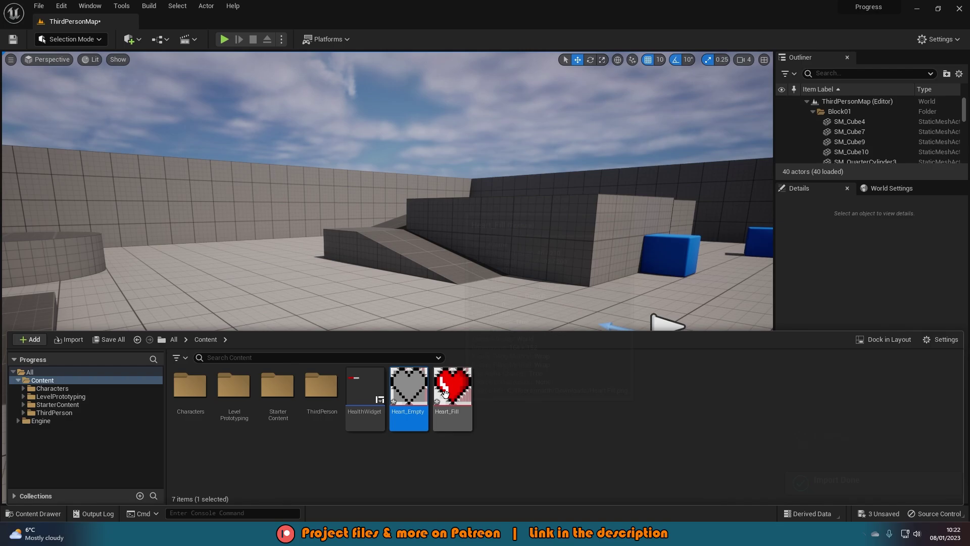
{"action": "double_click", "coordinate": [444, 393]}
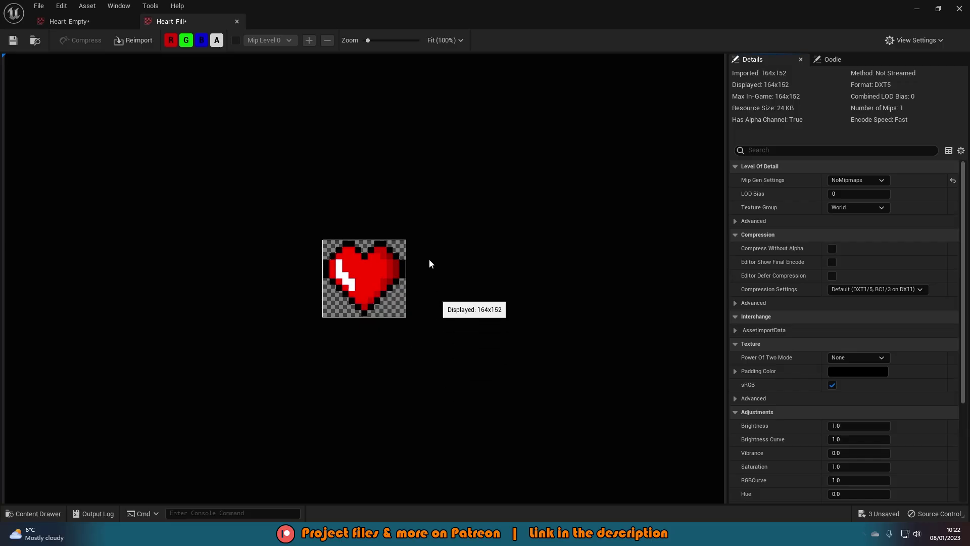
{"action": "left_click", "coordinate": [70, 21]}
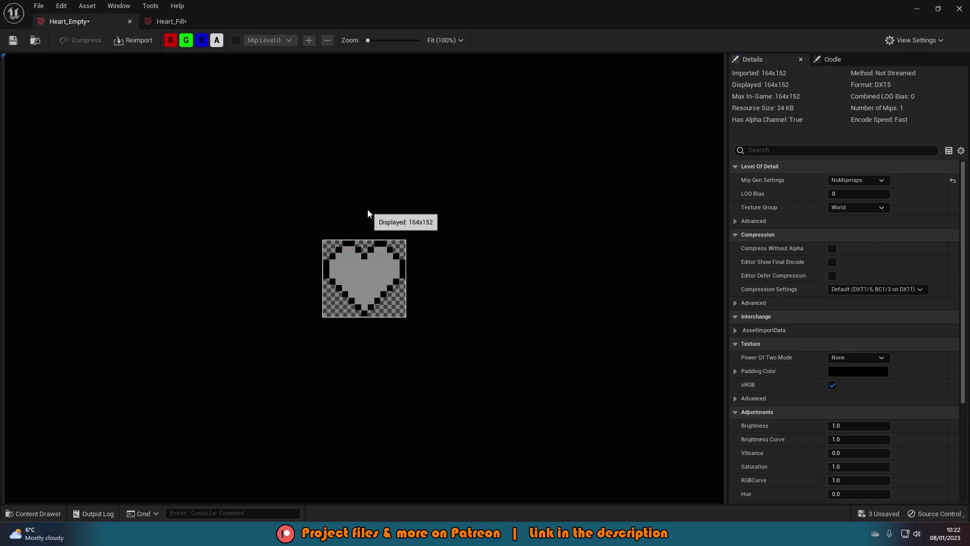
{"action": "left_click", "coordinate": [167, 21]}
{"action": "left_click", "coordinate": [90, 23]}
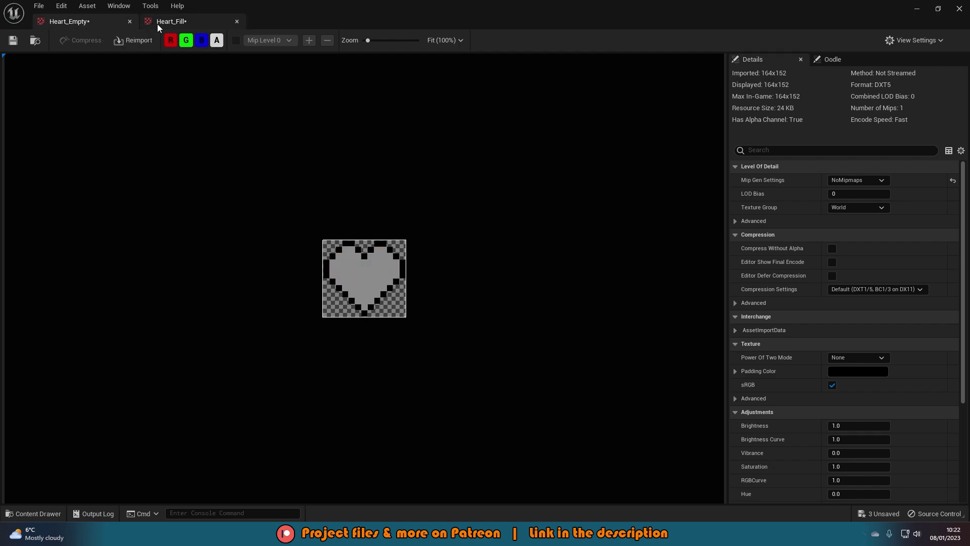
{"action": "left_click", "coordinate": [158, 25]}
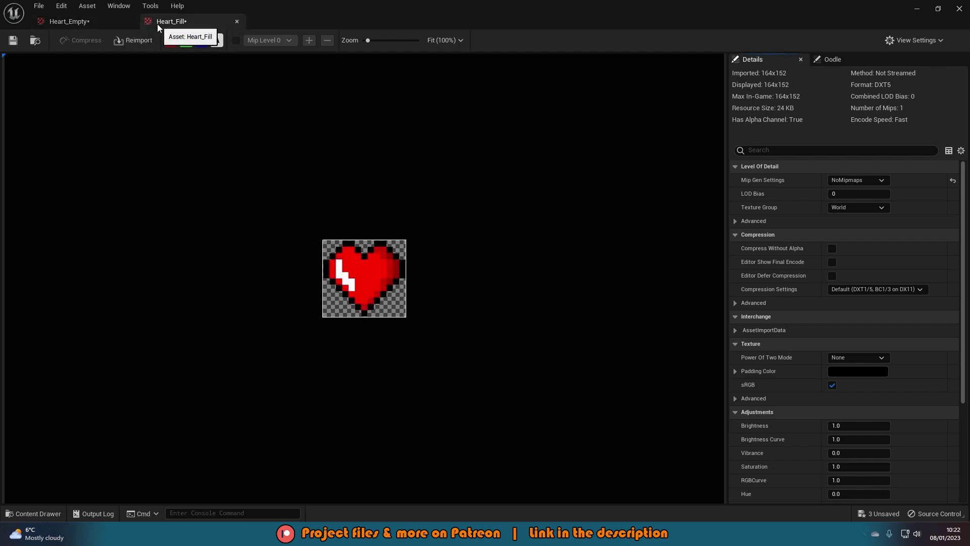
Step: Save all changes and open HealthWidget to inspect the existing progress bar's style and progress settings
{"action": "left_click", "coordinate": [960, 9]}
{"action": "key", "text": "ctrl+shift+s"}
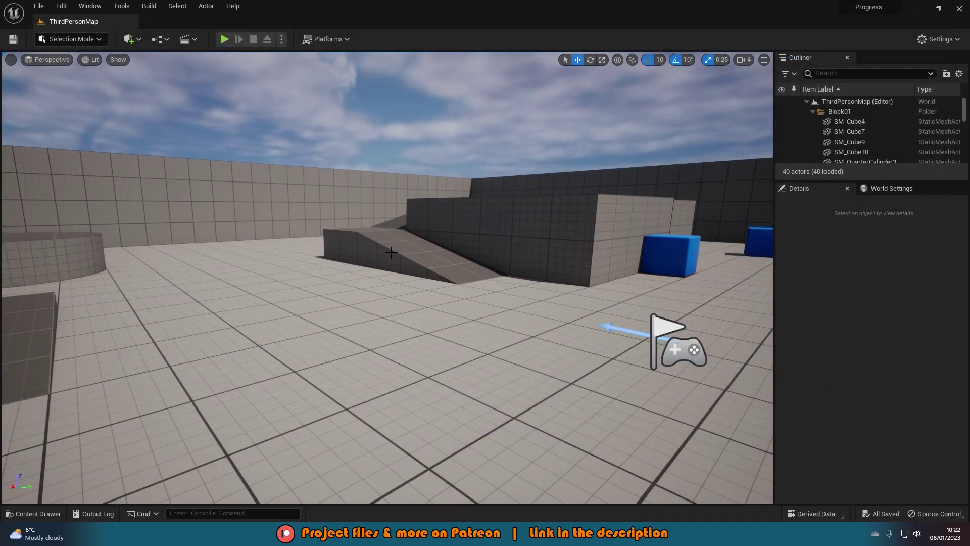
{"action": "key", "text": "ctrl+space"}
{"action": "left_click", "coordinate": [504, 429]}
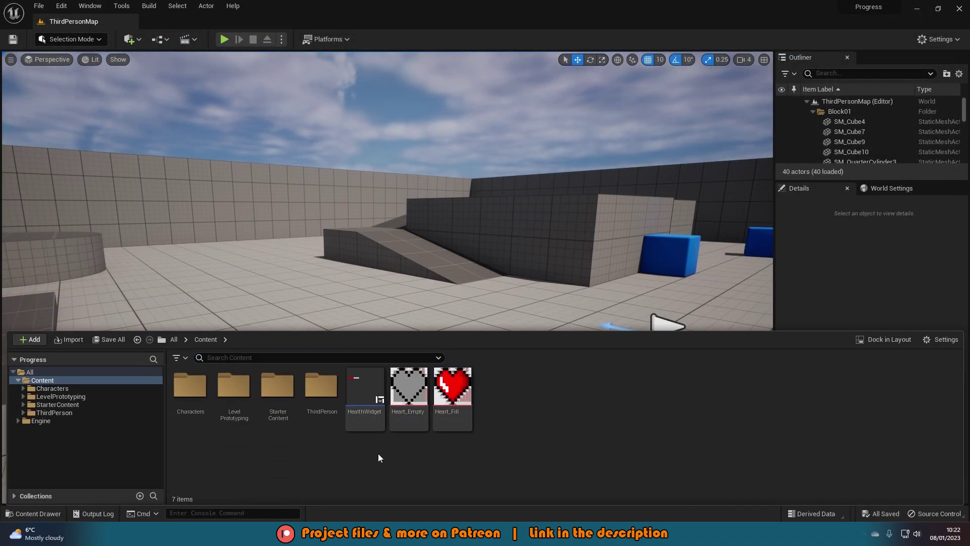
{"action": "double_click", "coordinate": [369, 392]}
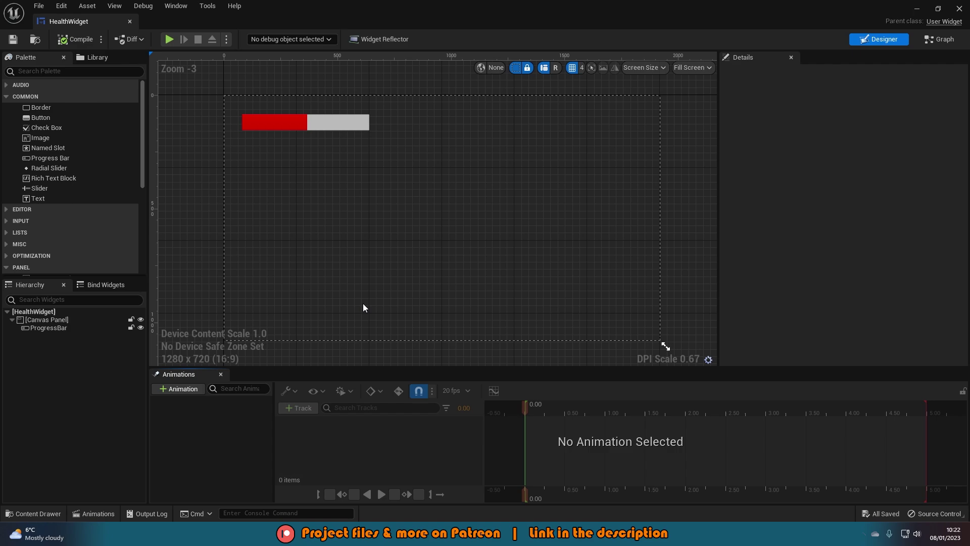
{"action": "left_click", "coordinate": [321, 120]}
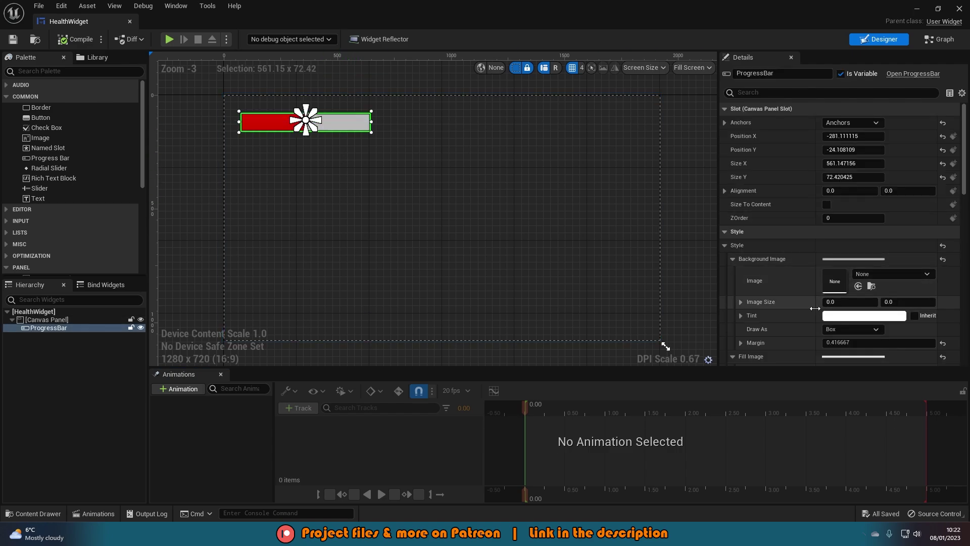
{"action": "scroll", "coordinate": [789, 320], "scroll_direction": "down", "scroll_amount": 5}
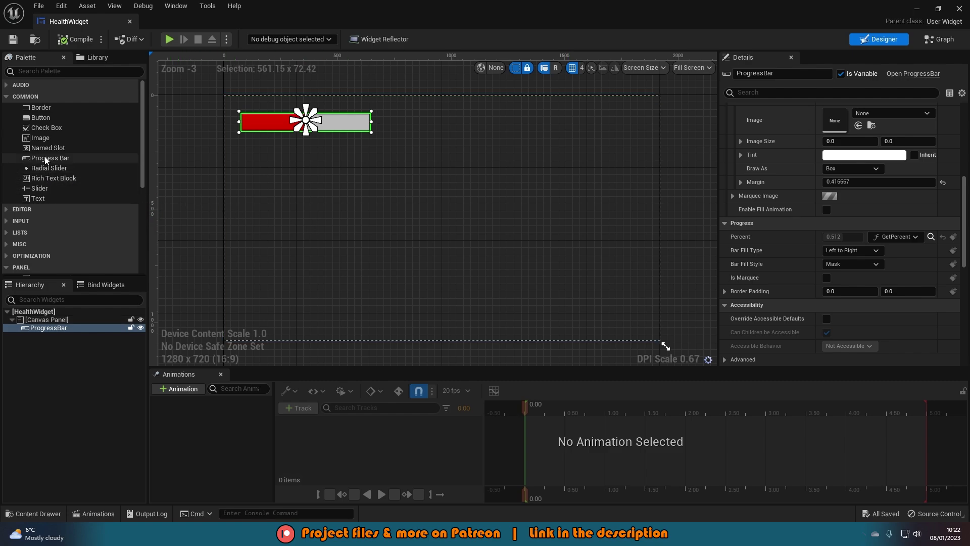
Step: Add a second progress bar to the Canvas Panel and place it near the canvas's upper-right corner, at about X 1648, Y 104
{"action": "left_click_drag", "start_coordinate": [48, 159], "coordinate": [76, 319]}
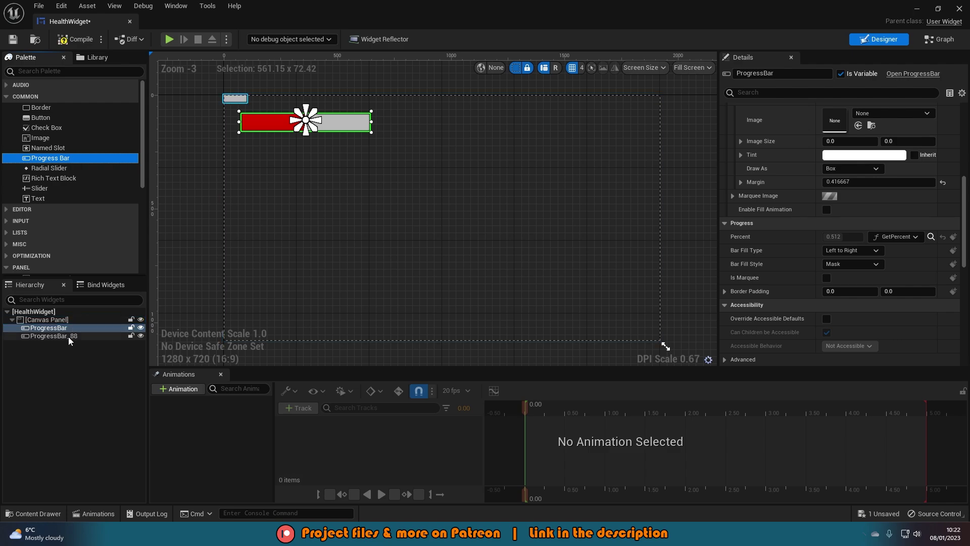
{"action": "left_click", "coordinate": [69, 336]}
{"action": "left_click_drag", "start_coordinate": [244, 98], "coordinate": [619, 123]}
{"action": "scroll", "coordinate": [619, 123], "scroll_direction": "up", "scroll_amount": 5}
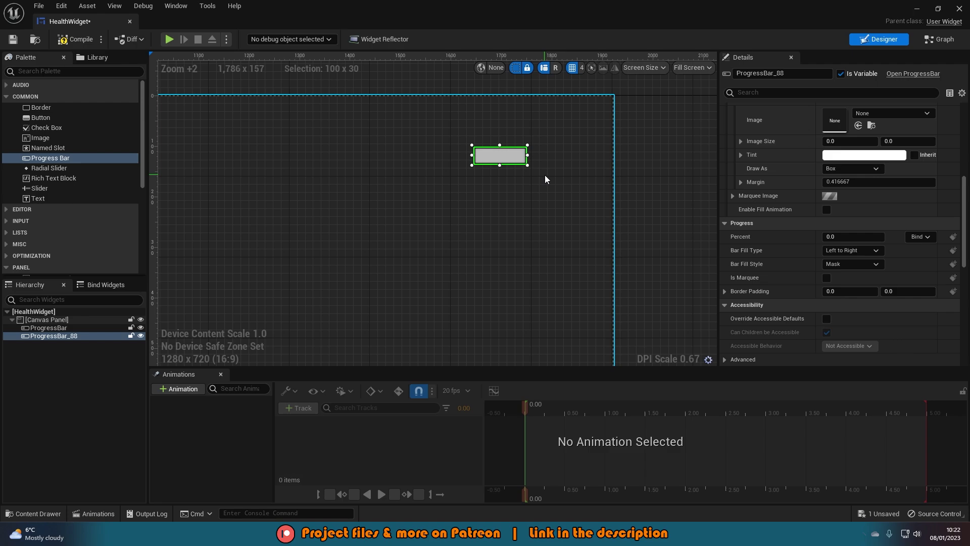
Step: Set the new progress bar's background image to the Heart_Empty texture
{"action": "scroll", "coordinate": [786, 288], "scroll_direction": "down", "scroll_amount": 1}
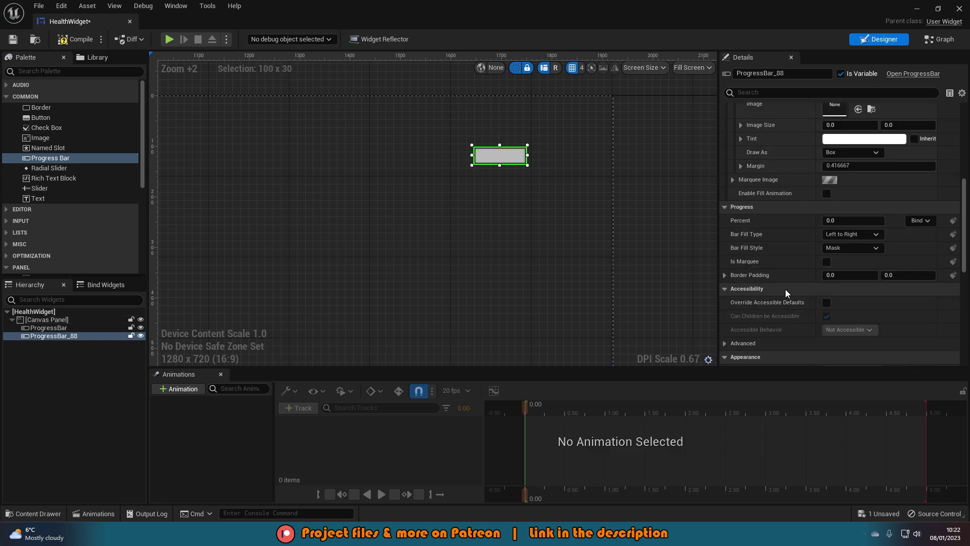
{"action": "scroll", "coordinate": [785, 289], "scroll_direction": "down", "scroll_amount": 1}
{"action": "scroll", "coordinate": [784, 289], "scroll_direction": "up", "scroll_amount": 10}
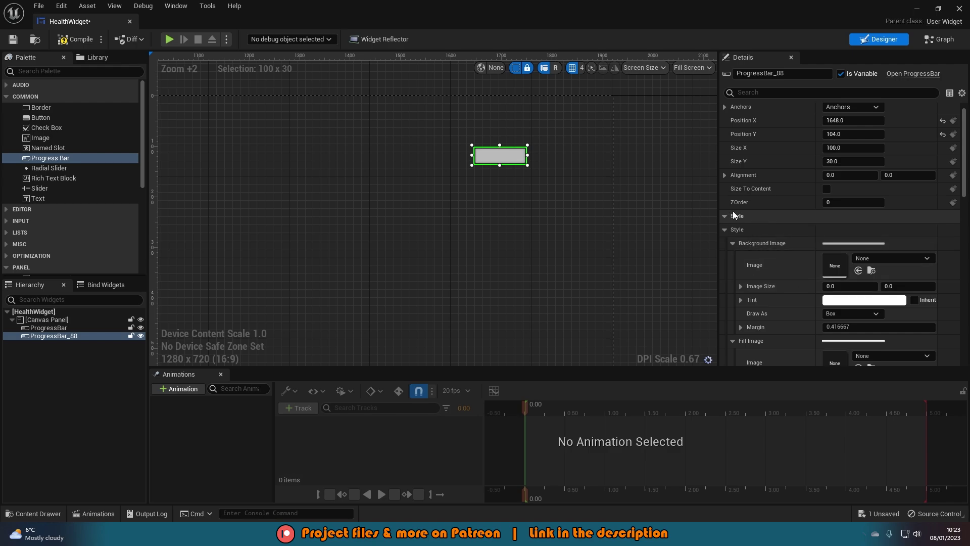
{"action": "scroll", "coordinate": [743, 218], "scroll_direction": "down", "scroll_amount": 2}
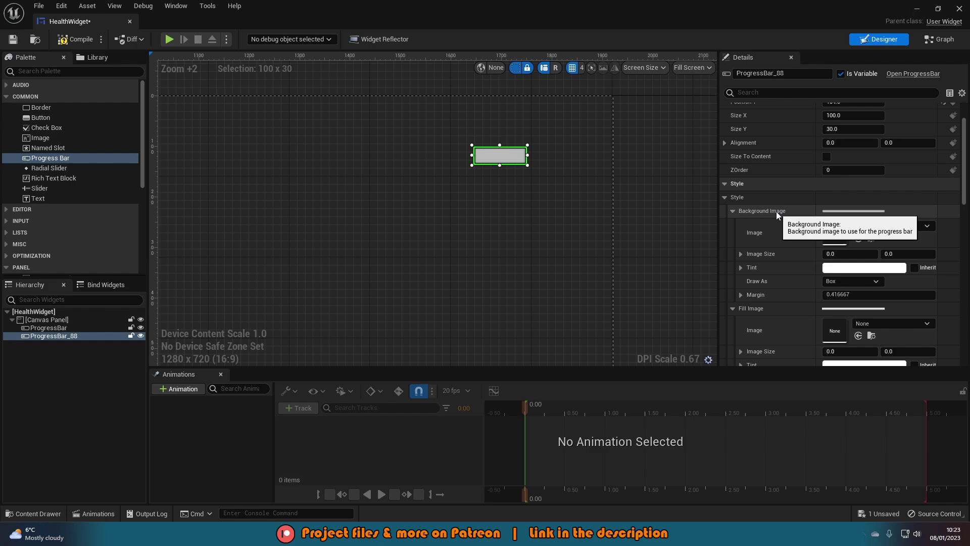
{"action": "scroll", "coordinate": [776, 212], "scroll_direction": "down", "scroll_amount": 2}
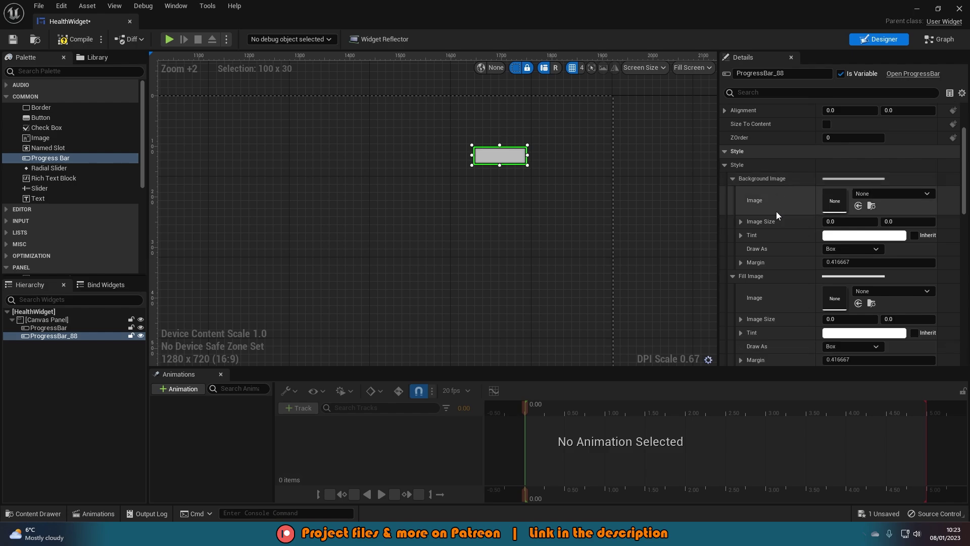
{"action": "left_click", "coordinate": [881, 197]}
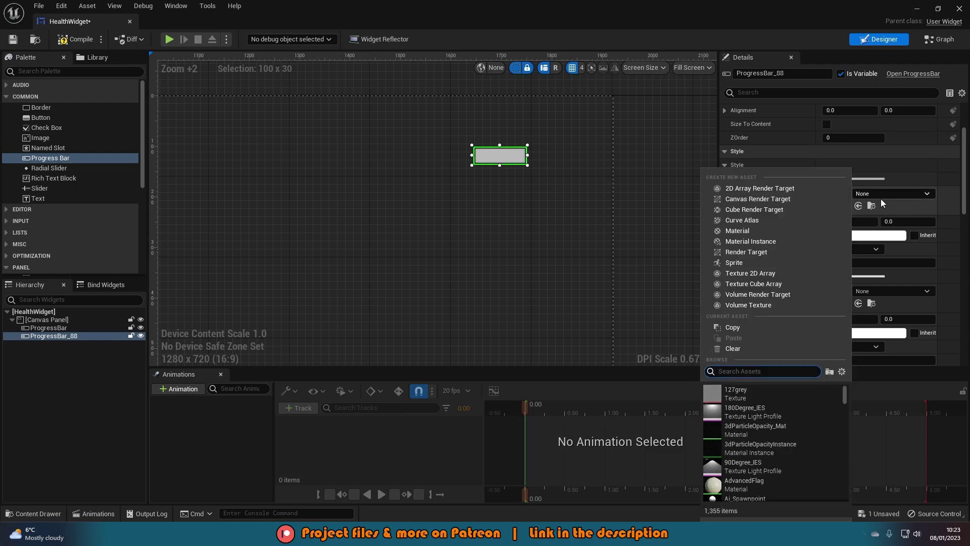
{"action": "type", "text": "health"}
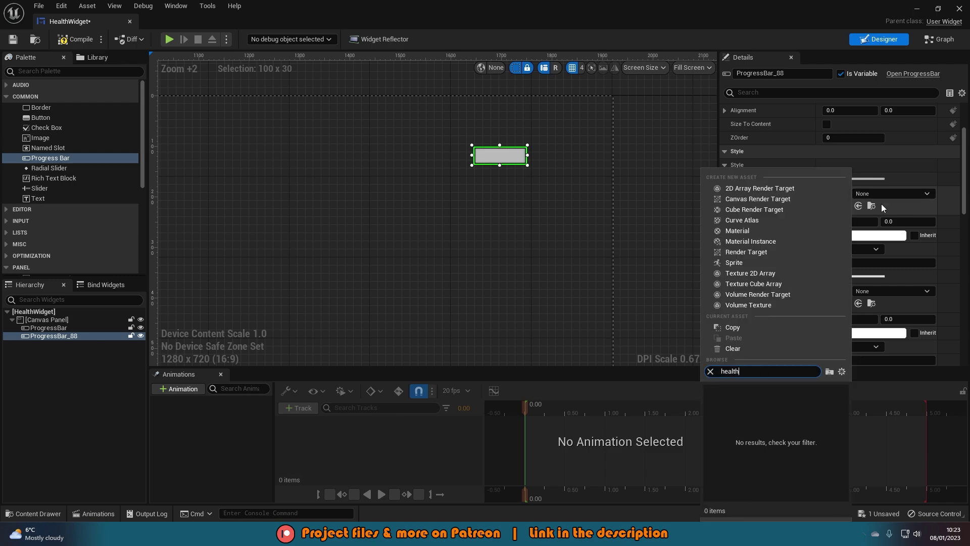
{"action": "key", "text": "ctrl+a"}
{"action": "type", "text": "heart"}
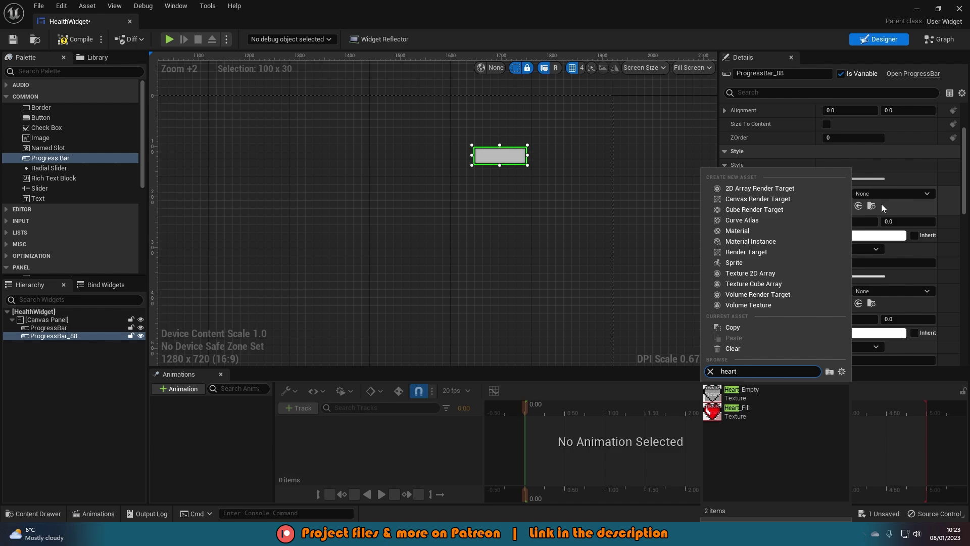
{"action": "left_click", "coordinate": [769, 399]}
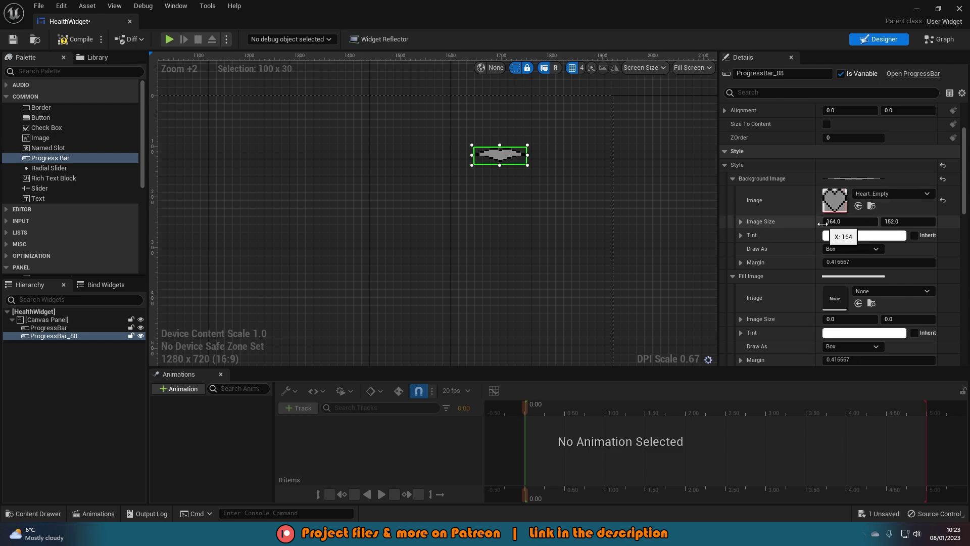
Step: Resize the new progress bar to match the heart image, with Size X 164 and Size Y 152
{"action": "scroll", "coordinate": [802, 270], "scroll_direction": "up", "scroll_amount": 5}
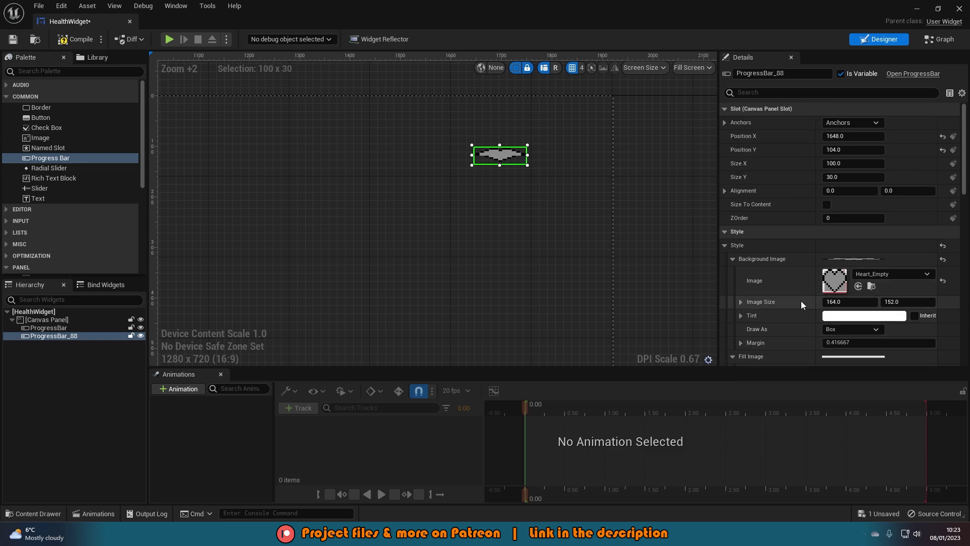
{"action": "left_click", "coordinate": [854, 163]}
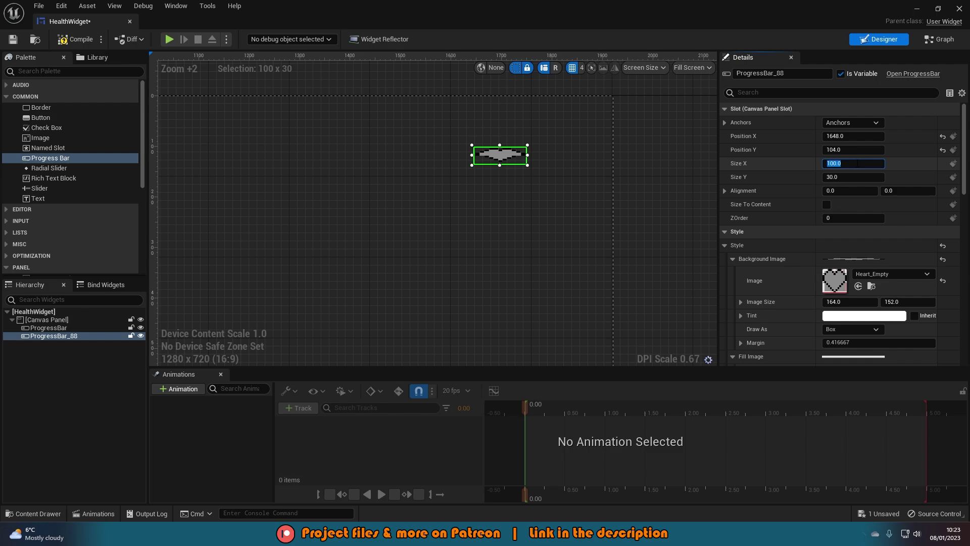
{"action": "type", "text": "164"}
{"action": "key", "text": "Tab"}
{"action": "type", "text": "152"}
{"action": "key", "text": "Return"}
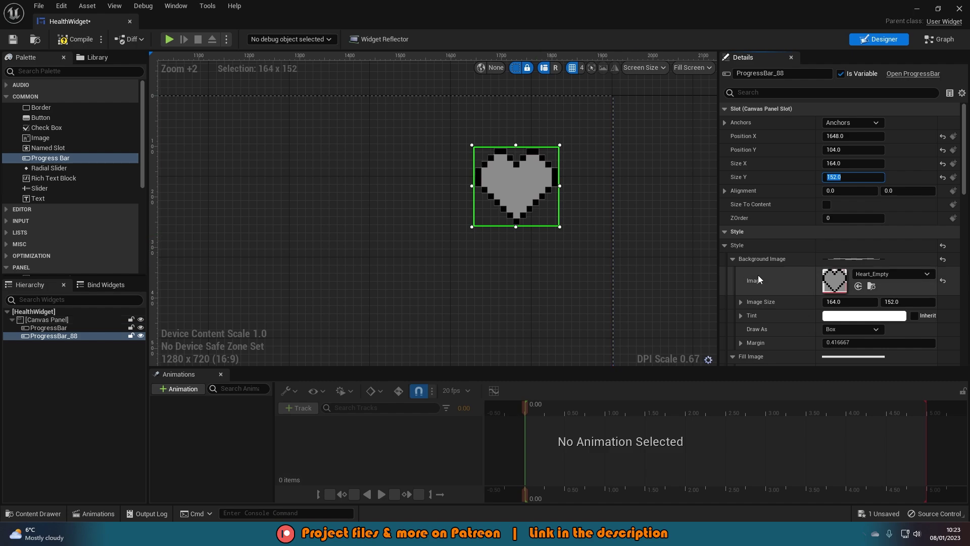
Step: Set the new progress bar's fill image to the Heart_Fill texture
{"action": "scroll", "coordinate": [758, 278], "scroll_direction": "down", "scroll_amount": 3}
{"action": "scroll", "coordinate": [758, 277], "scroll_direction": "down", "scroll_amount": 3}
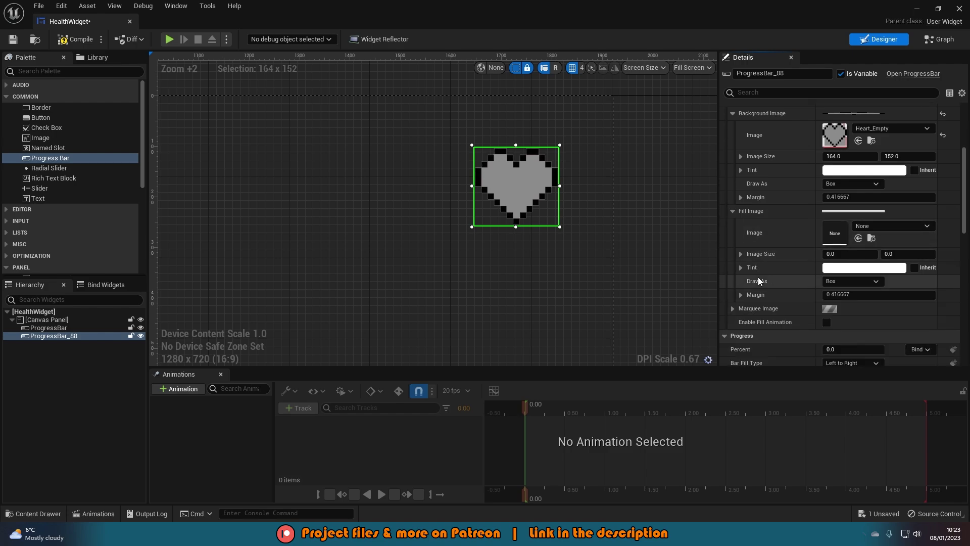
{"action": "left_click", "coordinate": [885, 228]}
{"action": "type", "text": "heart"}
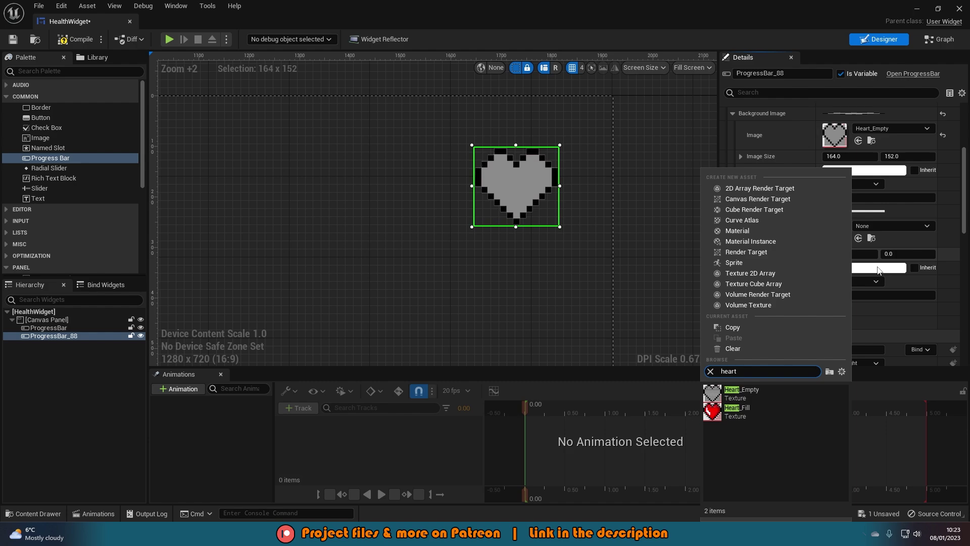
{"action": "left_click", "coordinate": [765, 408]}
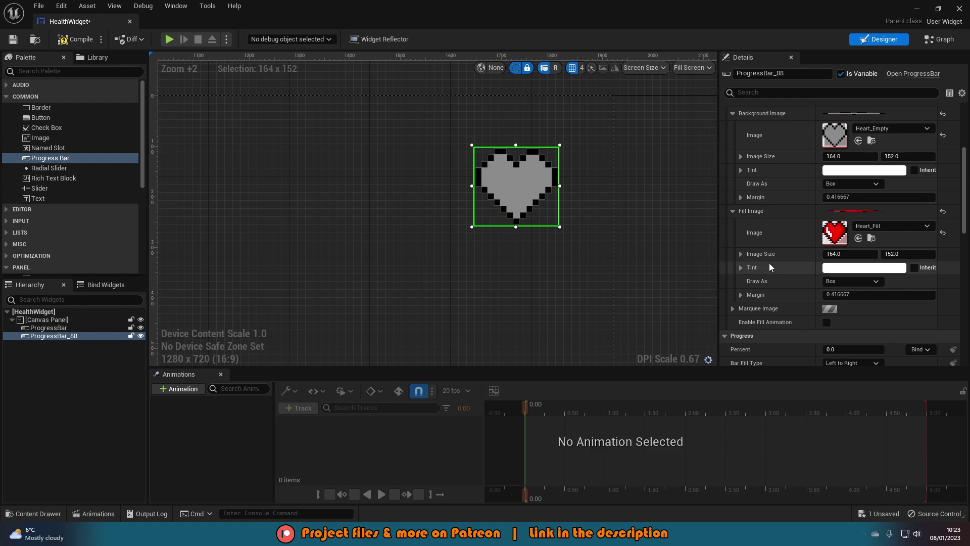
Step: Set the heart progress bar's Percent to about 0.5 to preview a half-filled heart
{"action": "scroll", "coordinate": [769, 268], "scroll_direction": "down", "scroll_amount": 3}
{"action": "scroll", "coordinate": [769, 263], "scroll_direction": "down", "scroll_amount": 1}
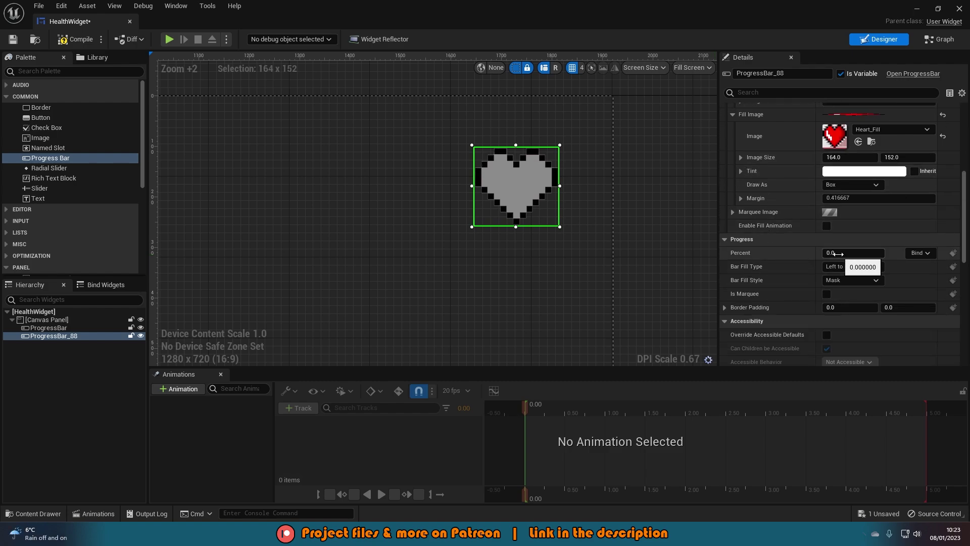
{"action": "mouse_move", "coordinate": [834, 252]}
{"action": "left_mouse_down"}
{"action": "mouse_move", "coordinate": [887, 252]}
{"action": "mouse_move", "coordinate": [836, 251]}
{"action": "mouse_move", "coordinate": [862, 251]}
{"action": "mouse_move", "coordinate": [853, 252]}
{"action": "left_mouse_up"}
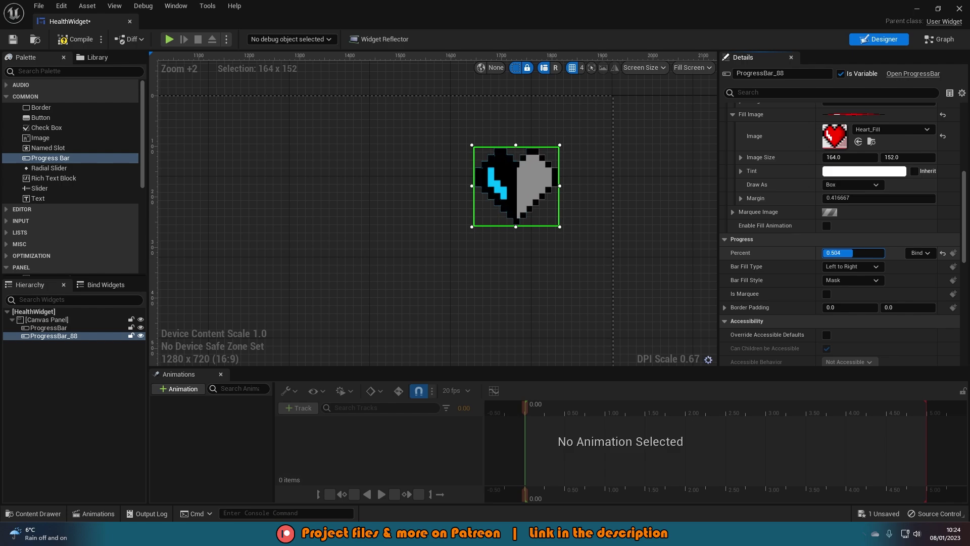
Step: Change the heart bar's Fill Color and Opacity to pure white, with R, G, B and A at 1.0
{"action": "scroll", "coordinate": [765, 257], "scroll_direction": "down", "scroll_amount": 3}
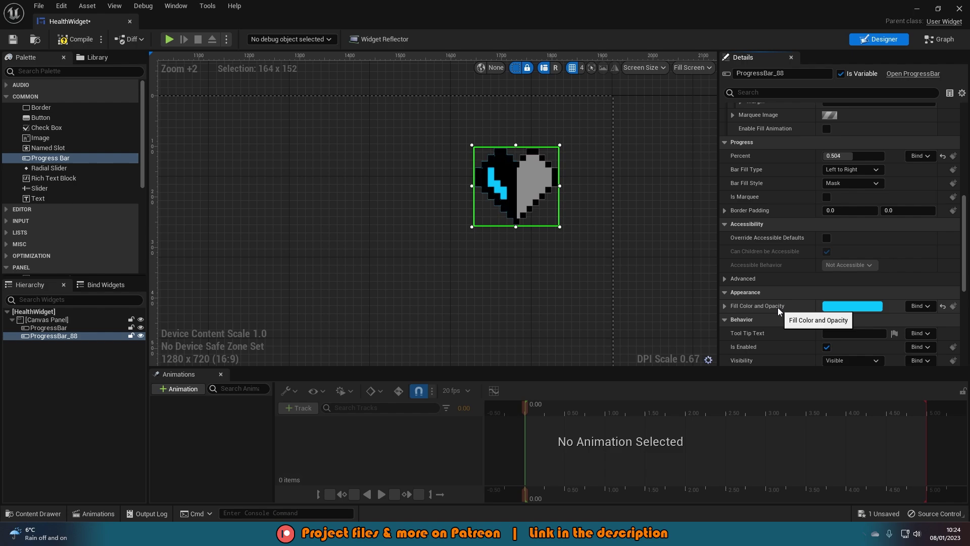
{"action": "left_click", "coordinate": [838, 306]}
{"action": "left_click_drag", "start_coordinate": [751, 344], "coordinate": [750, 402]}
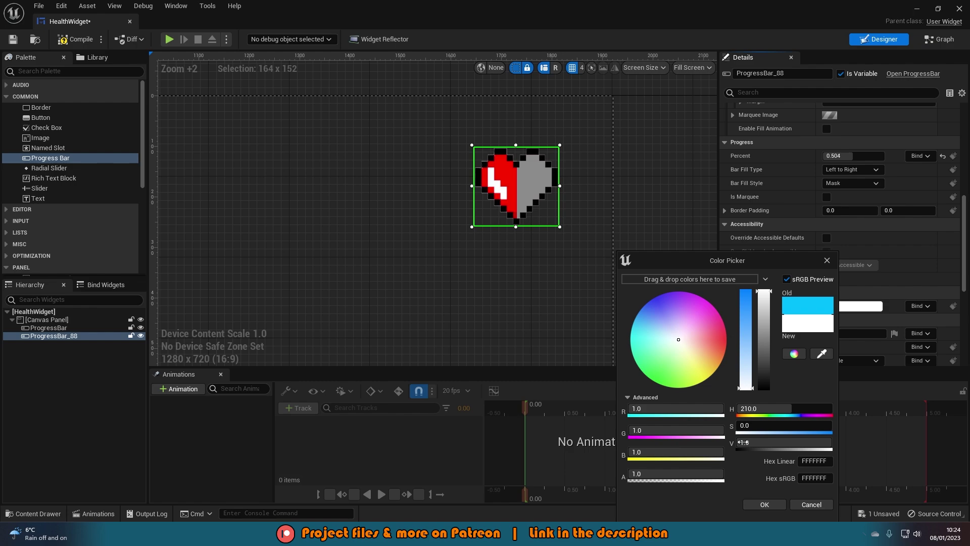
{"action": "left_click", "coordinate": [767, 504]}
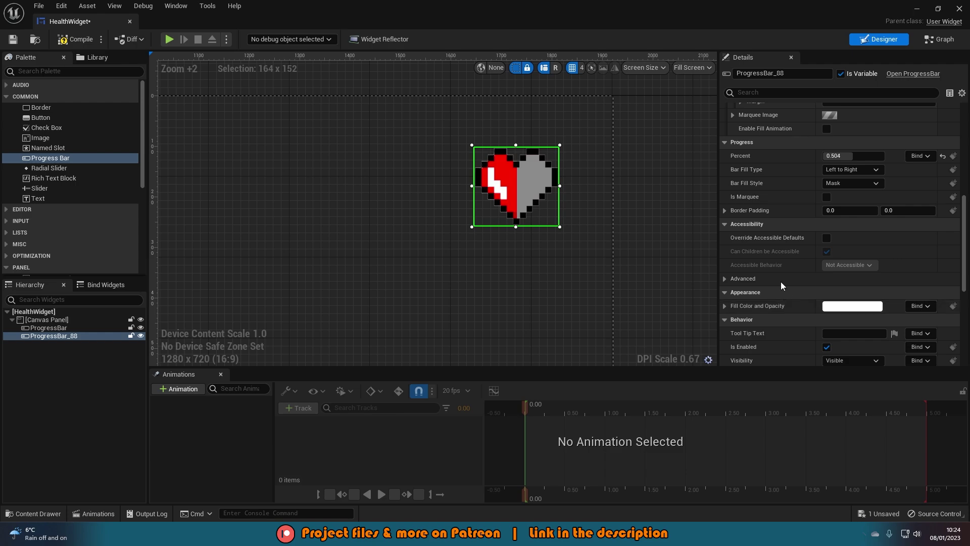
Step: Bind the heart bar's Percent to the existing GetPercent function
{"action": "scroll", "coordinate": [780, 280], "scroll_direction": "up", "scroll_amount": 2}
{"action": "left_click", "coordinate": [920, 204]}
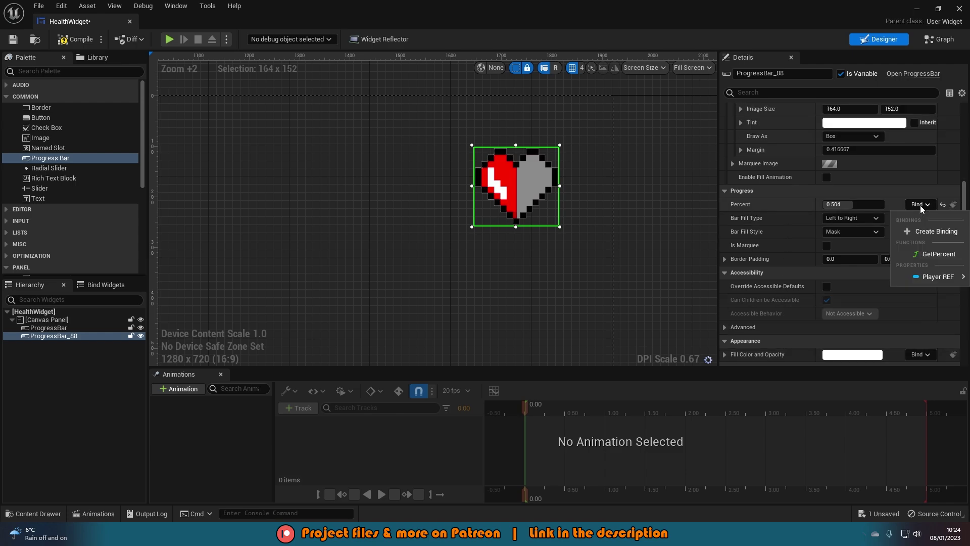
{"action": "left_click", "coordinate": [927, 251]}
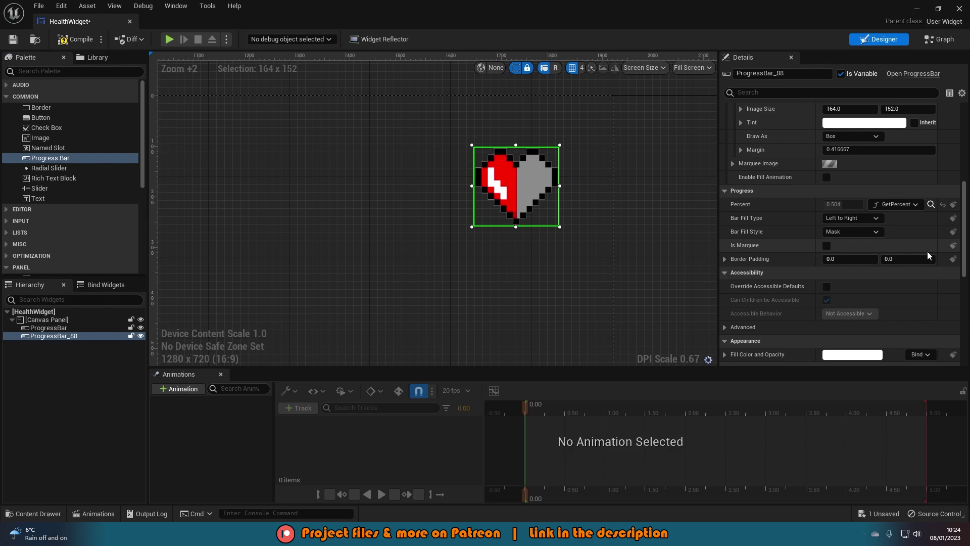
Step: Compare the heart bar with the original red bar on the canvas, and compile and save HealthWidget
{"action": "right_click_drag", "start_coordinate": [604, 221], "coordinate": [965, 206]}
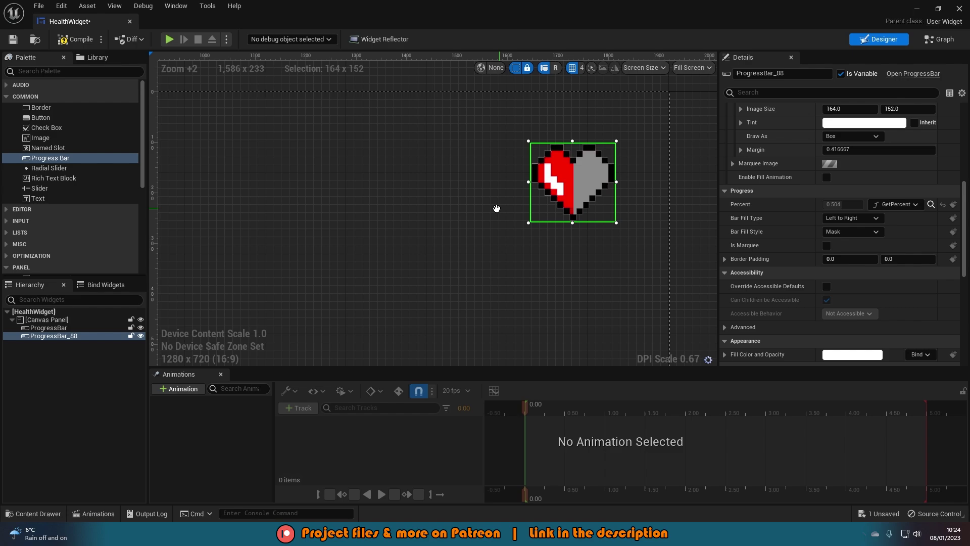
{"action": "left_click", "coordinate": [643, 196]}
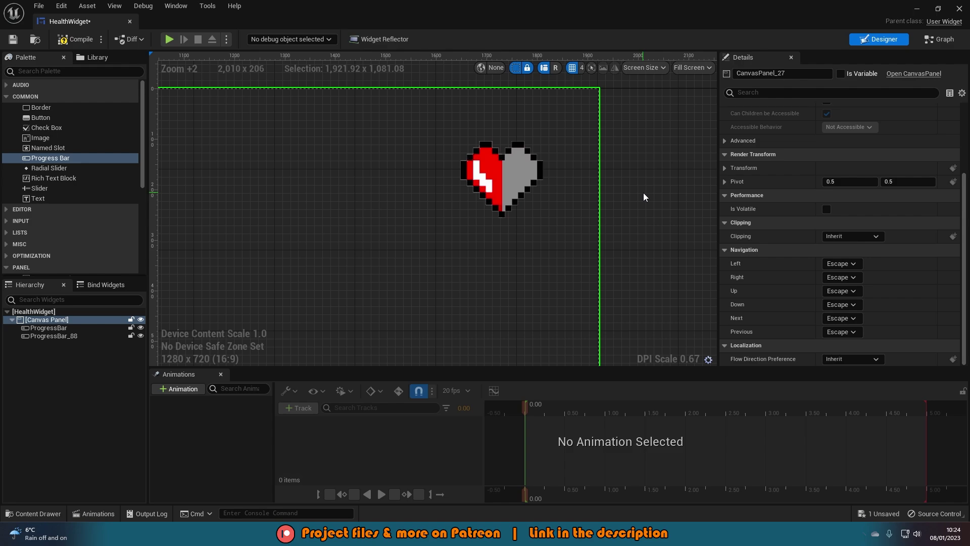
{"action": "right_click_drag", "start_coordinate": [313, 191], "coordinate": [745, 189]}
{"action": "right_click_drag", "start_coordinate": [379, 153], "coordinate": [459, 169]}
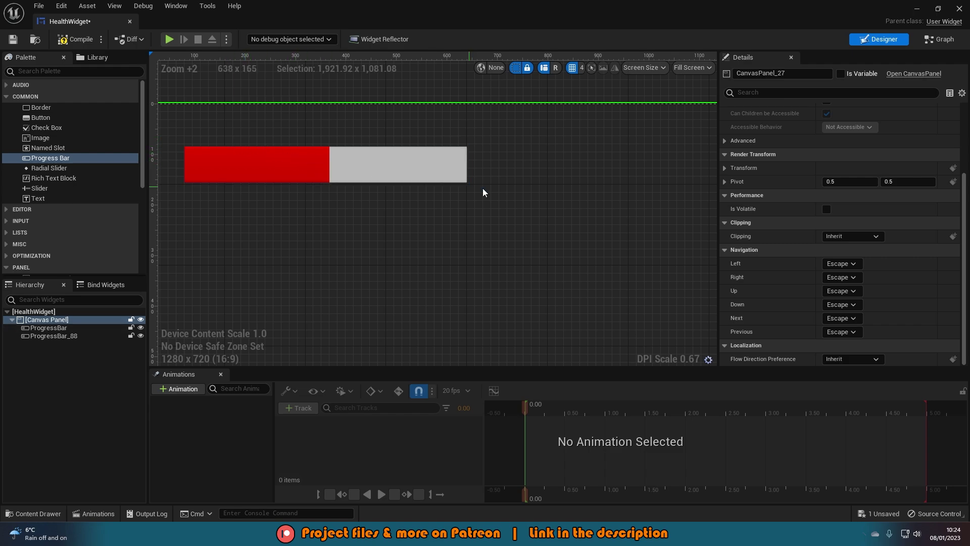
{"action": "right_click_drag", "start_coordinate": [622, 190], "coordinate": [335, 183]}
{"action": "right_click_drag", "start_coordinate": [606, 217], "coordinate": [379, 203]}
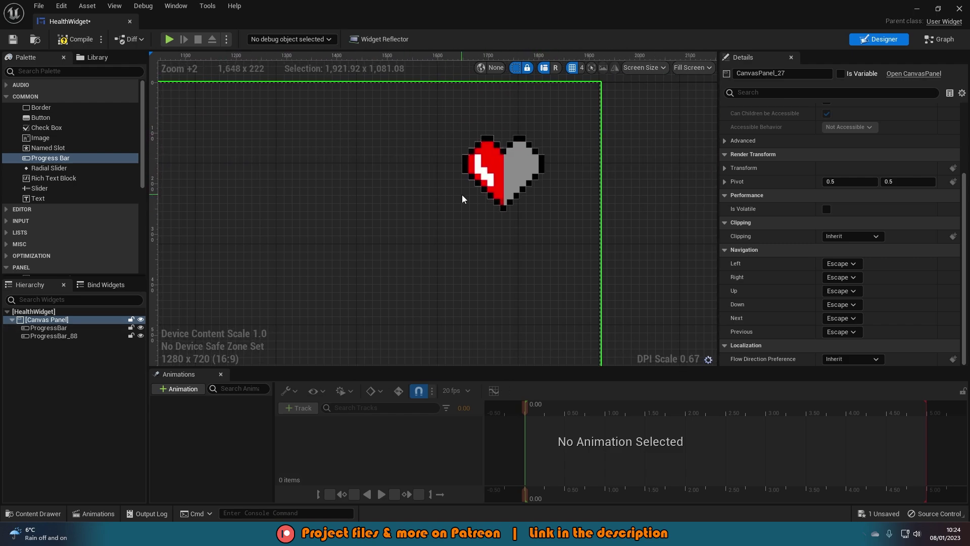
{"action": "left_click", "coordinate": [69, 40]}
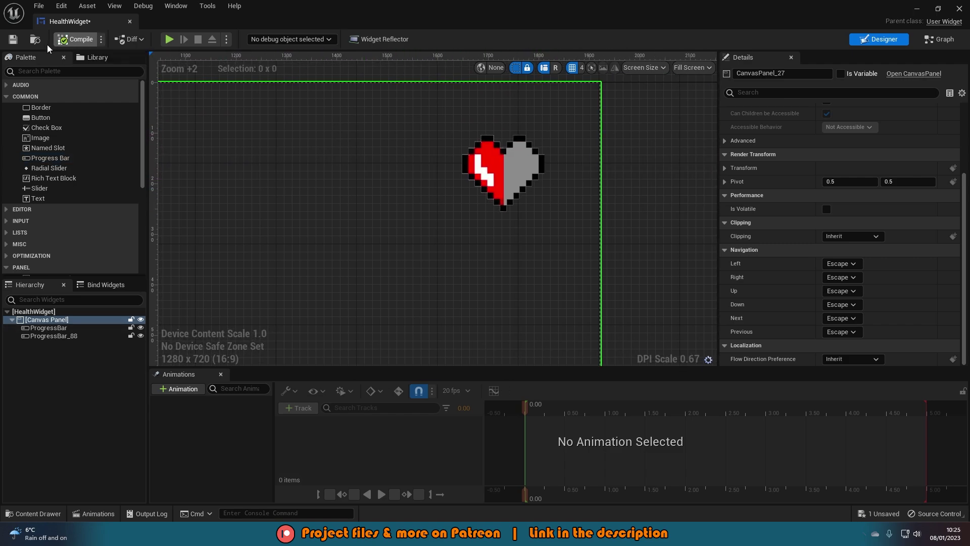
{"action": "left_click", "coordinate": [13, 39]}
Step: Play the ThirdPersonMap level in full screen to test both health bars, and stop the session
{"action": "left_click", "coordinate": [915, 8]}
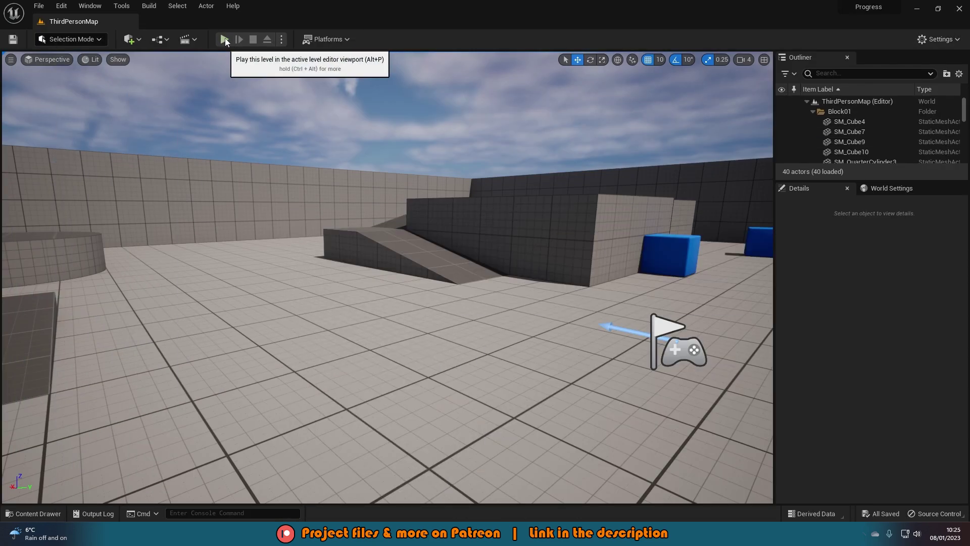
{"action": "key", "text": "alt+p"}
{"action": "key", "text": "F11"}
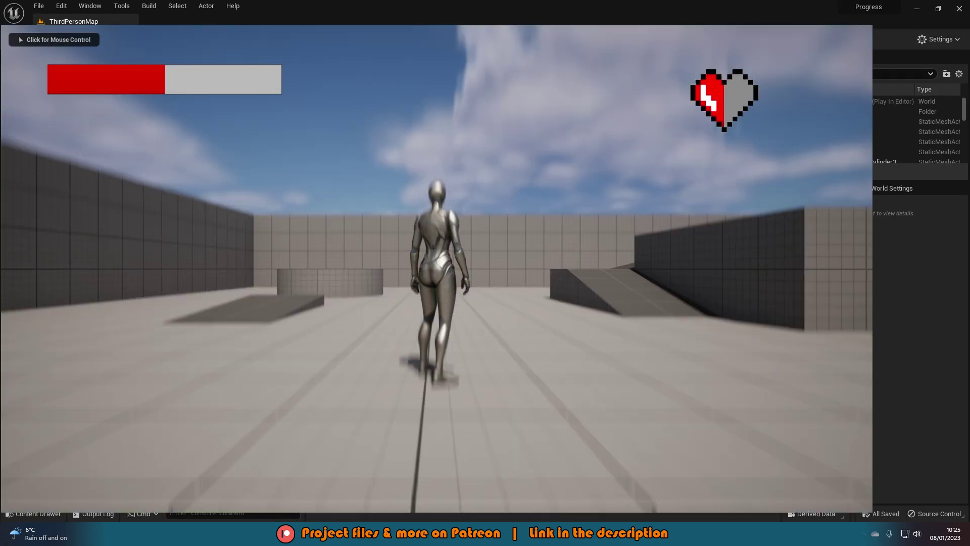
{"action": "left_click", "coordinate": [485, 273]}
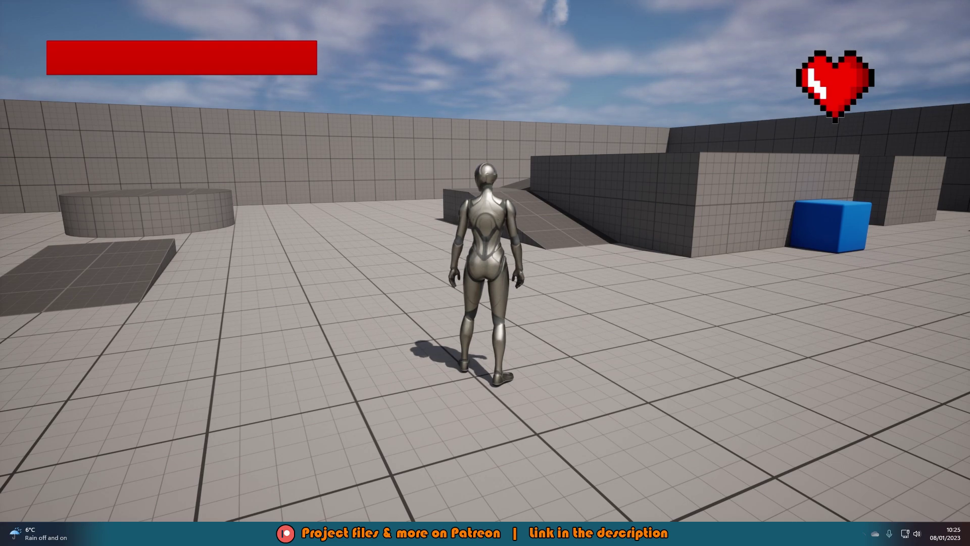
{"action": "key", "text": "Escape"}
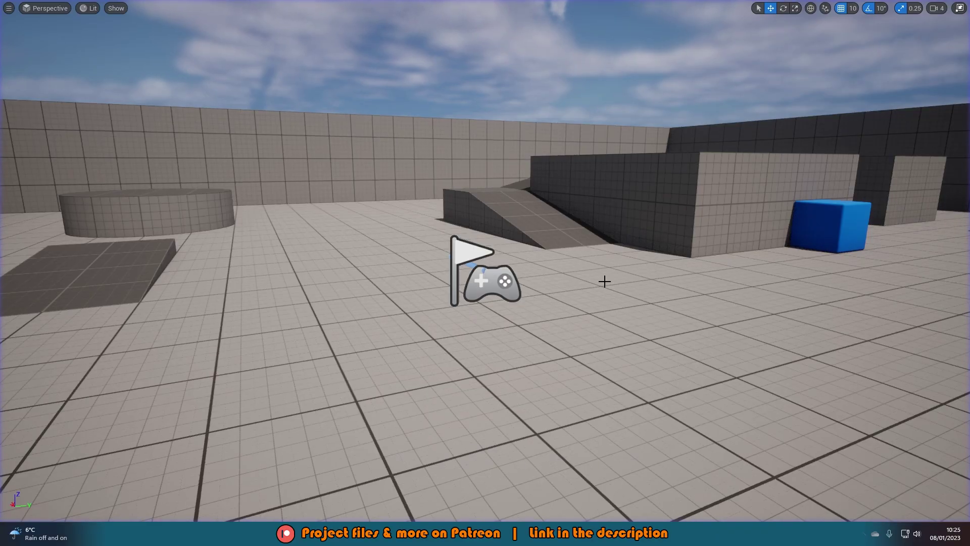
Step: Reopen HealthWidget and select the heart progress bar to review its style and progress settings
{"action": "key", "text": "ctrl+space"}
{"action": "double_click", "coordinate": [378, 392]}
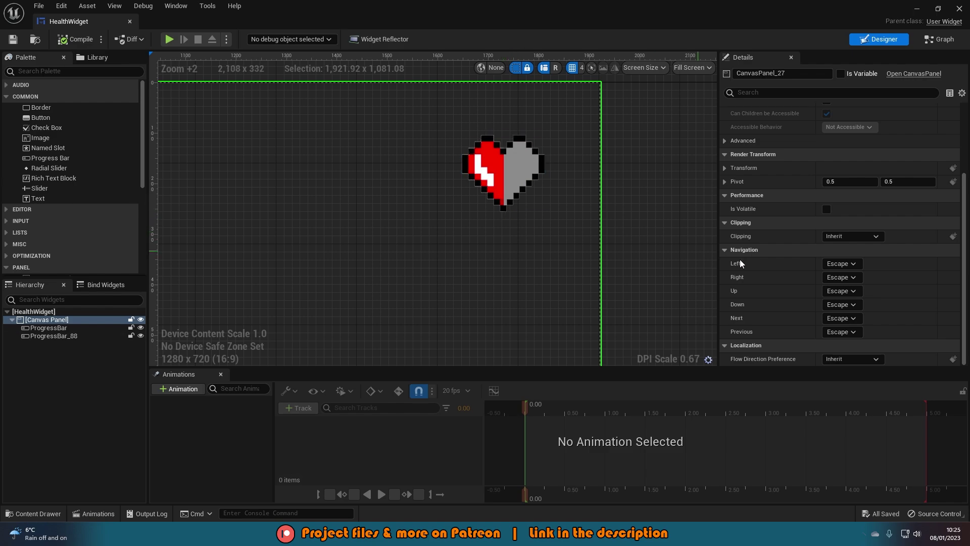
{"action": "left_click", "coordinate": [544, 187]}
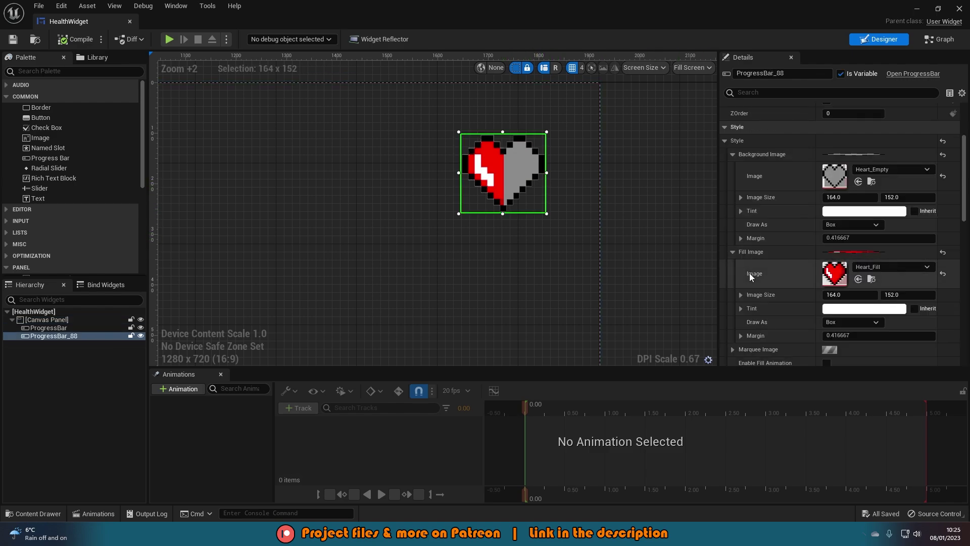
{"action": "scroll", "coordinate": [749, 272], "scroll_direction": "down", "scroll_amount": 10}
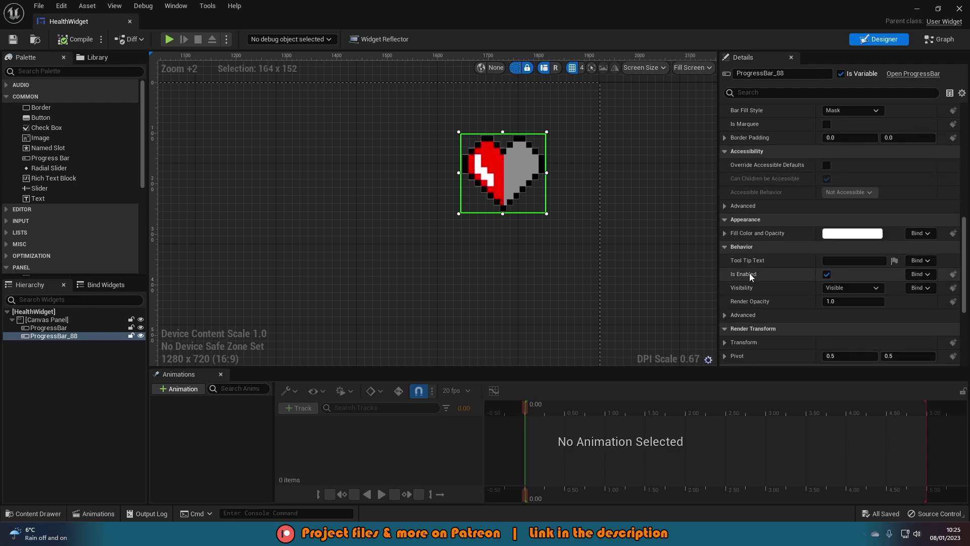
{"action": "scroll", "coordinate": [751, 207], "scroll_direction": "up", "scroll_amount": 5}
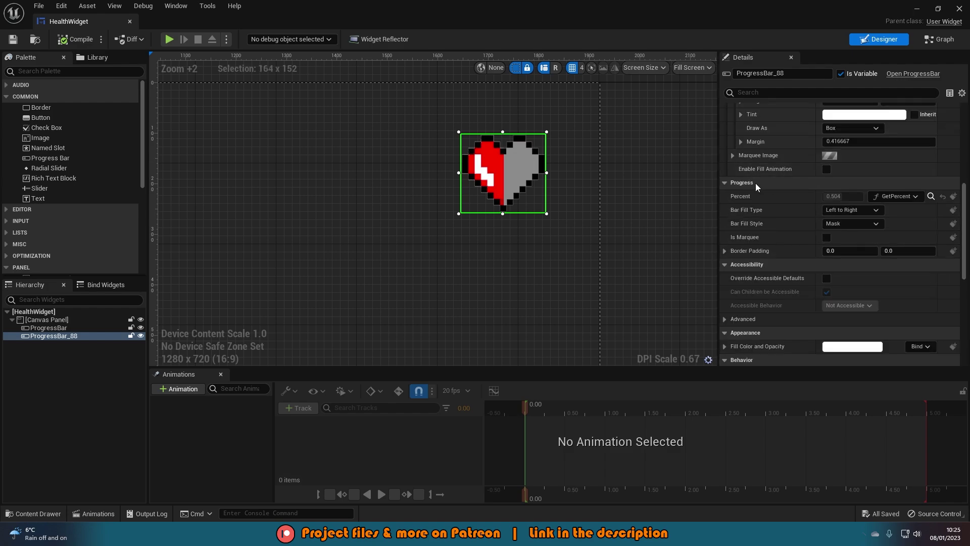
{"action": "scroll", "coordinate": [758, 217], "scroll_direction": "up", "scroll_amount": 1}
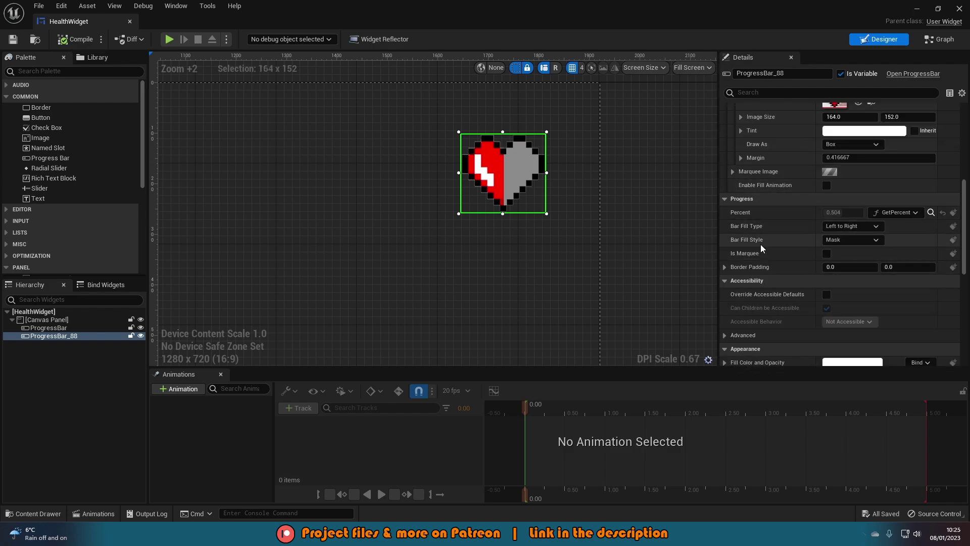
Step: Try the Fill from Center, Top to Bottom and Bottom to Top bar fill types on the heart, and return to Left to Right
{"action": "left_click", "coordinate": [854, 228]}
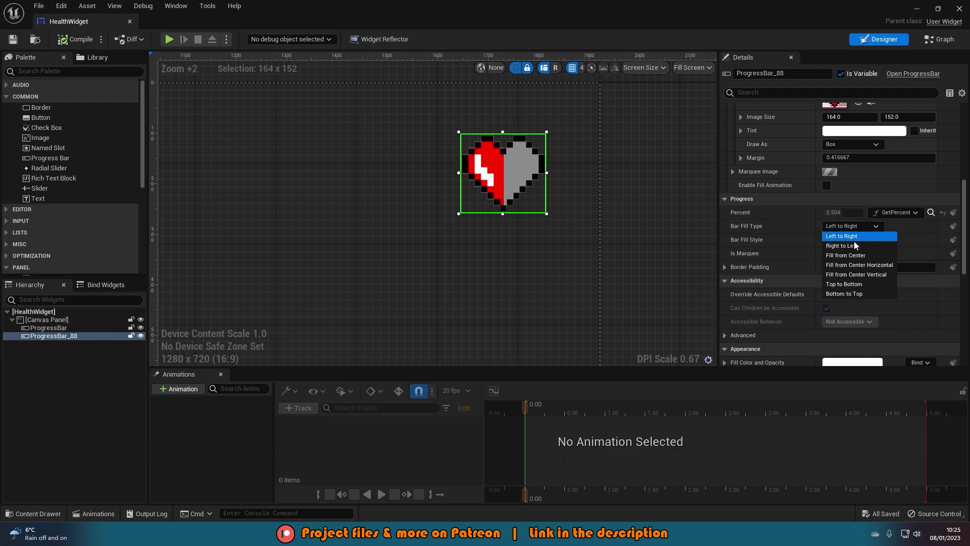
{"action": "left_click", "coordinate": [851, 254]}
{"action": "left_click", "coordinate": [850, 228]}
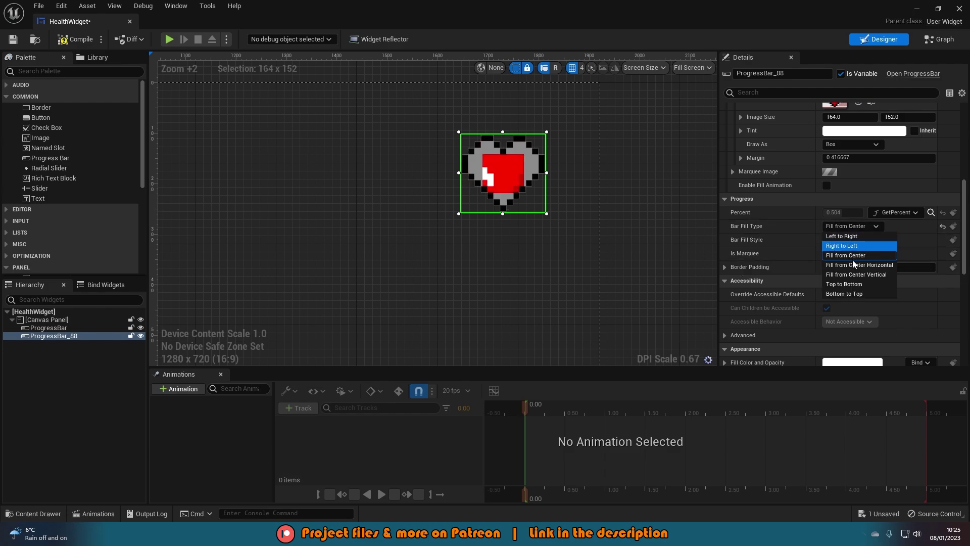
{"action": "left_click", "coordinate": [848, 287]}
{"action": "left_click", "coordinate": [842, 225]}
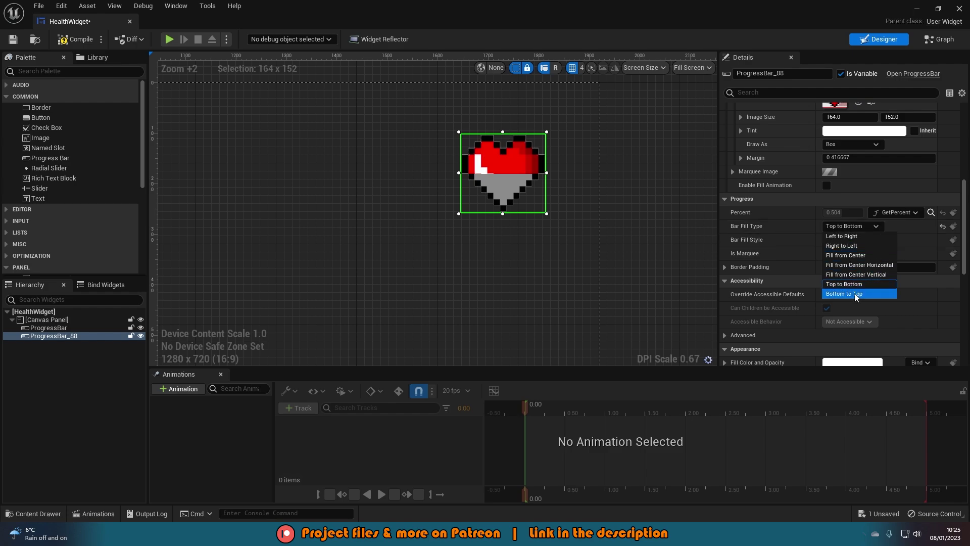
{"action": "left_click", "coordinate": [853, 292]}
{"action": "left_click", "coordinate": [857, 227]}
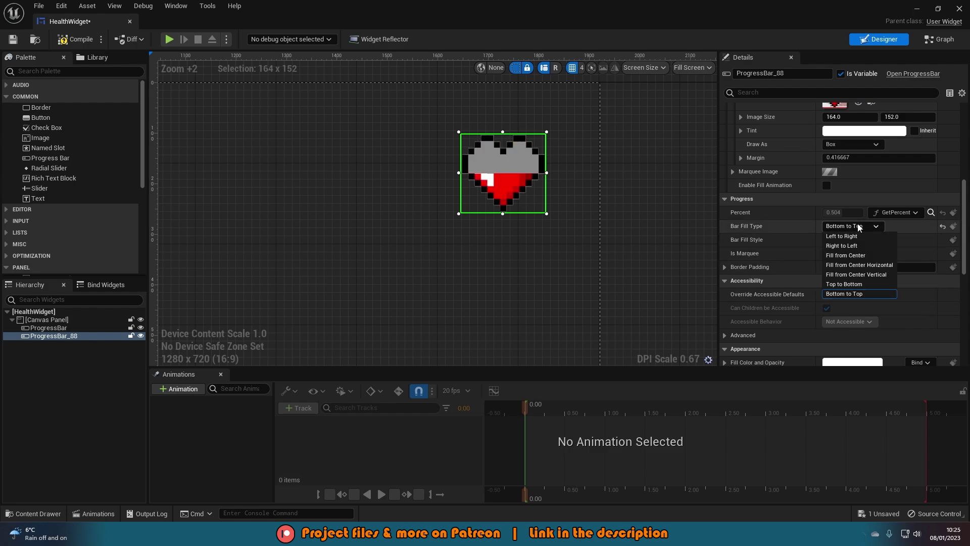
{"action": "left_click", "coordinate": [857, 238]}
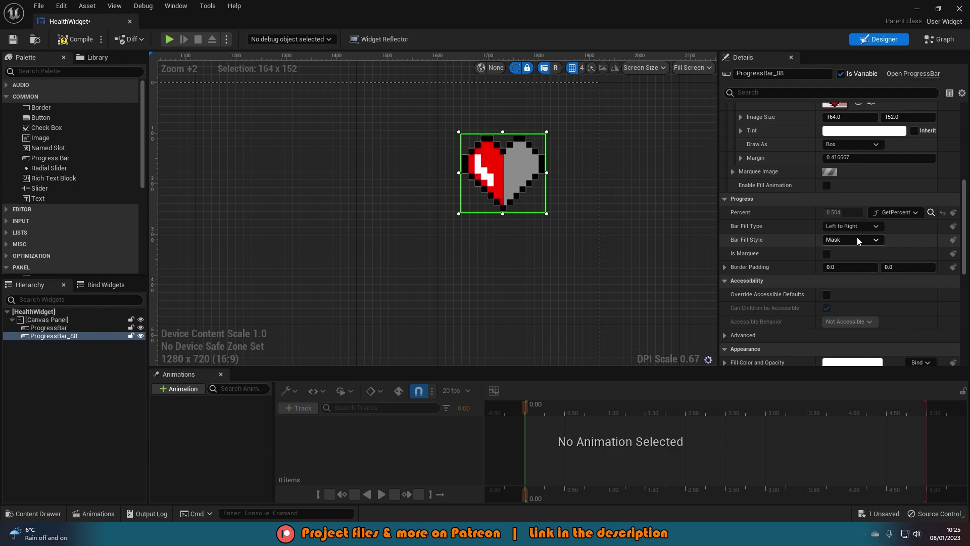
Step: Try the Fill from Center Horizontal and Fill from Center Vertical bar fill types, and restore Left to Right
{"action": "left_click", "coordinate": [856, 229]}
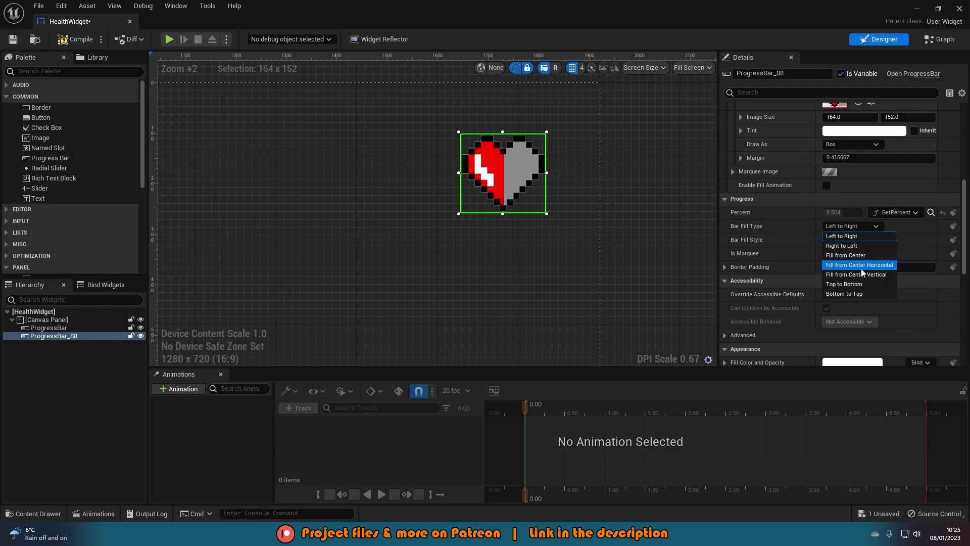
{"action": "left_click", "coordinate": [859, 265]}
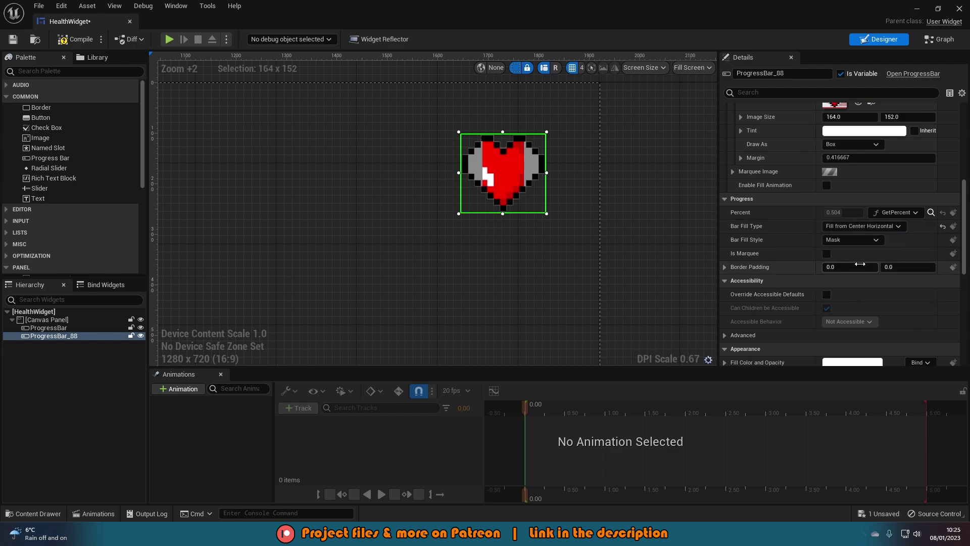
{"action": "left_click", "coordinate": [861, 226]}
{"action": "left_click", "coordinate": [863, 274]}
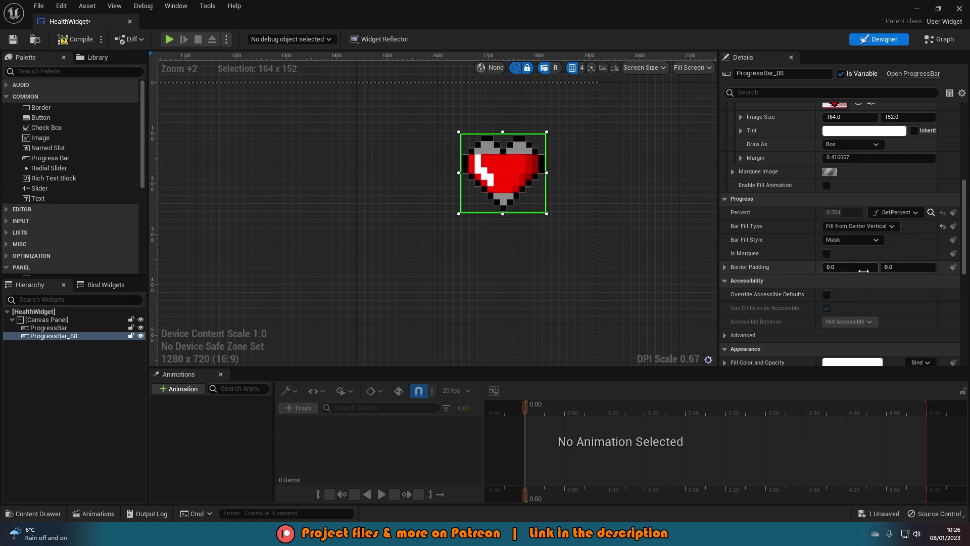
{"action": "left_click", "coordinate": [860, 228]}
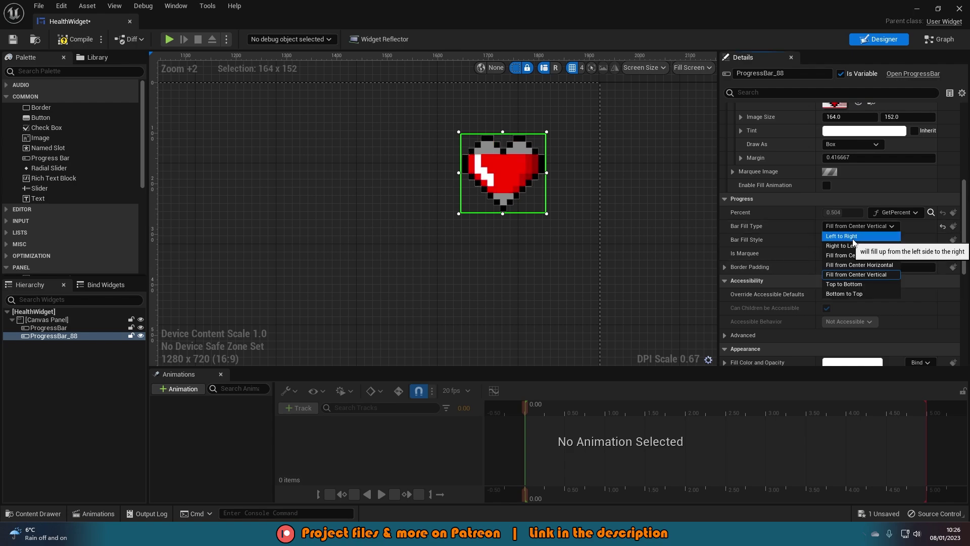
{"action": "left_click", "coordinate": [857, 236]}
Step: Compile, save and close HealthWidget, and play the level again to test the heart health bar
{"action": "left_click", "coordinate": [77, 40]}
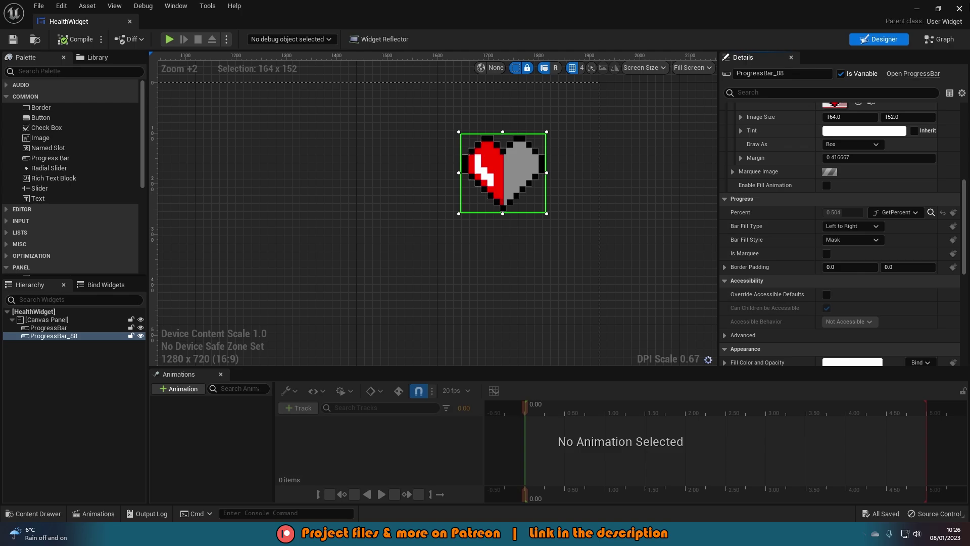
{"action": "left_click", "coordinate": [959, 9]}
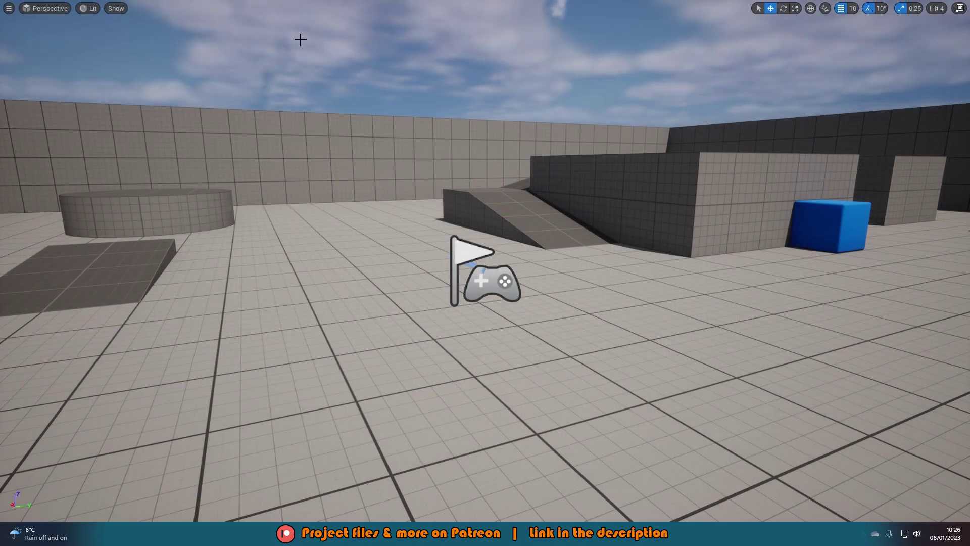
{"action": "key", "text": "alt+p"}
{"action": "left_click", "coordinate": [389, 100]}
{"action": "key", "text": "w"}
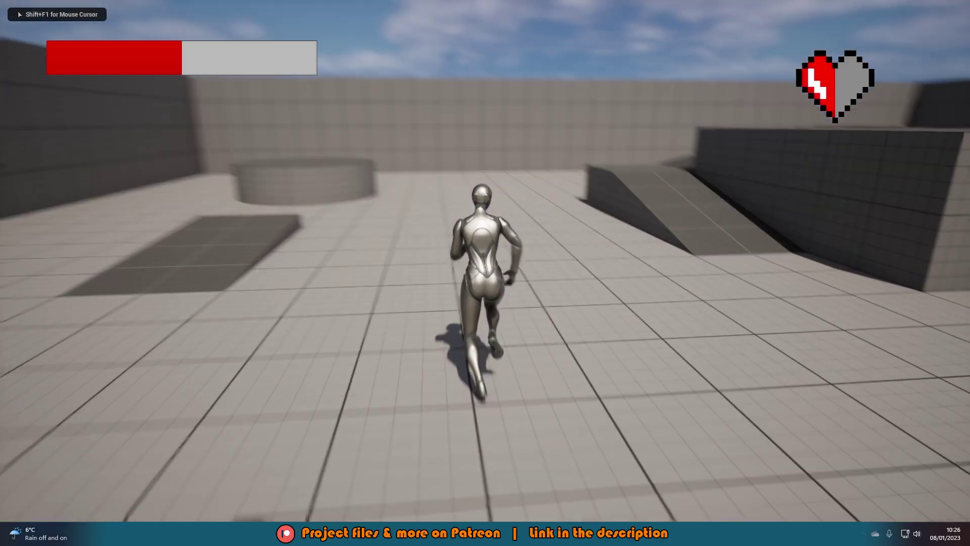
{"action": "key", "text": "a"}
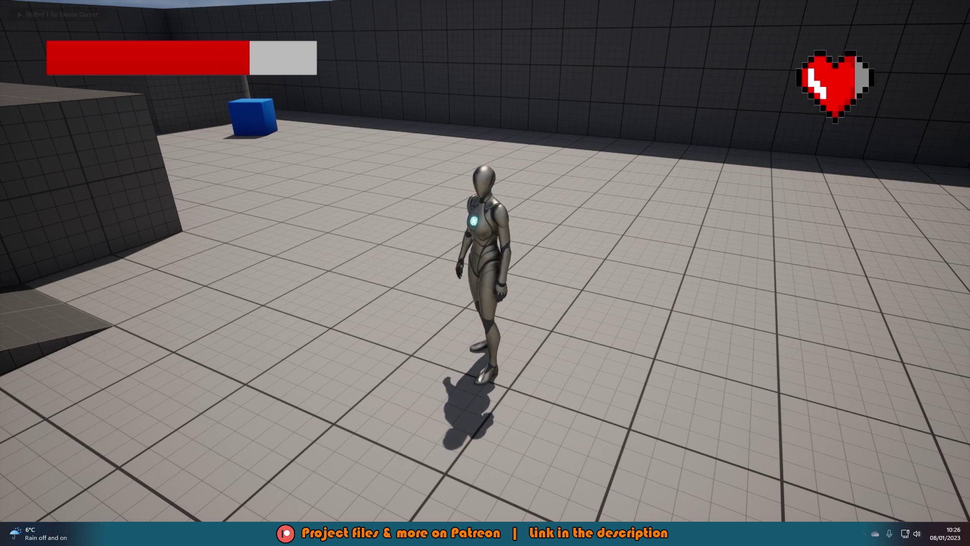